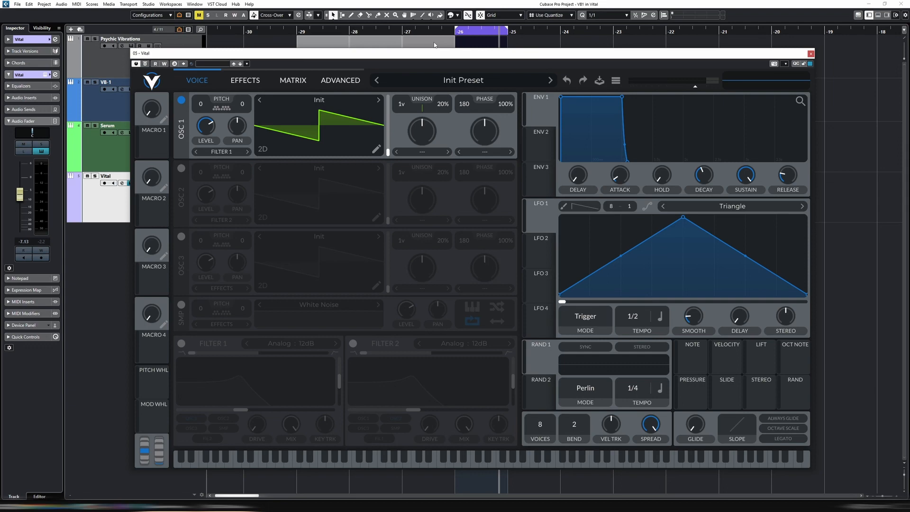
Loop the clip at bar -27, and return the loop to the clip at bar -26 to compare the sounds.
click(422, 46)
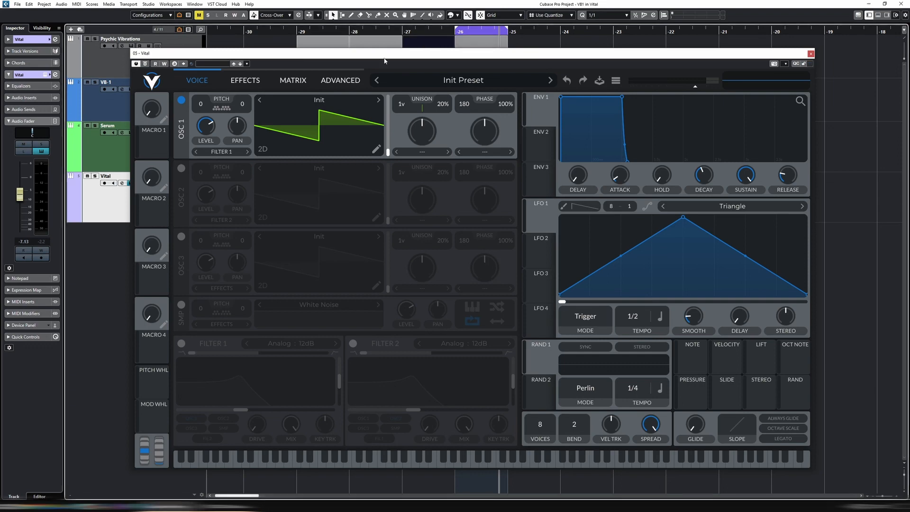
key(p)
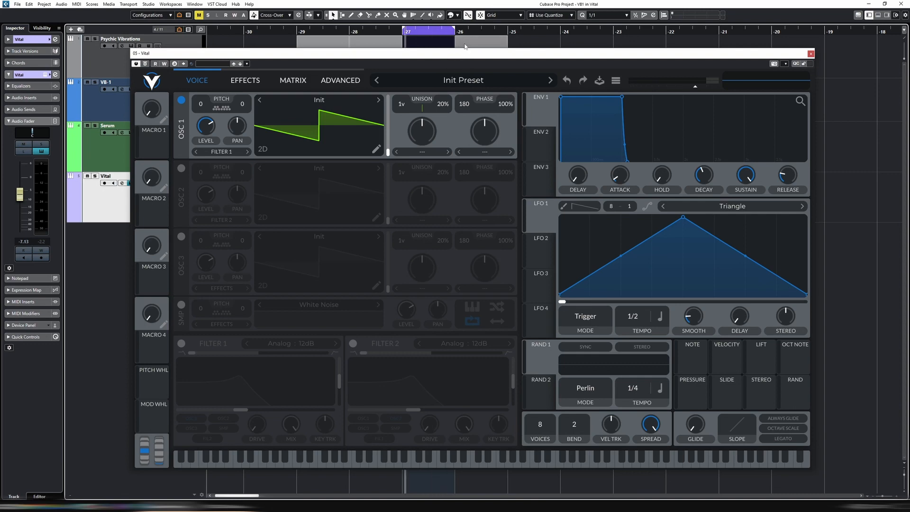
click(480, 45)
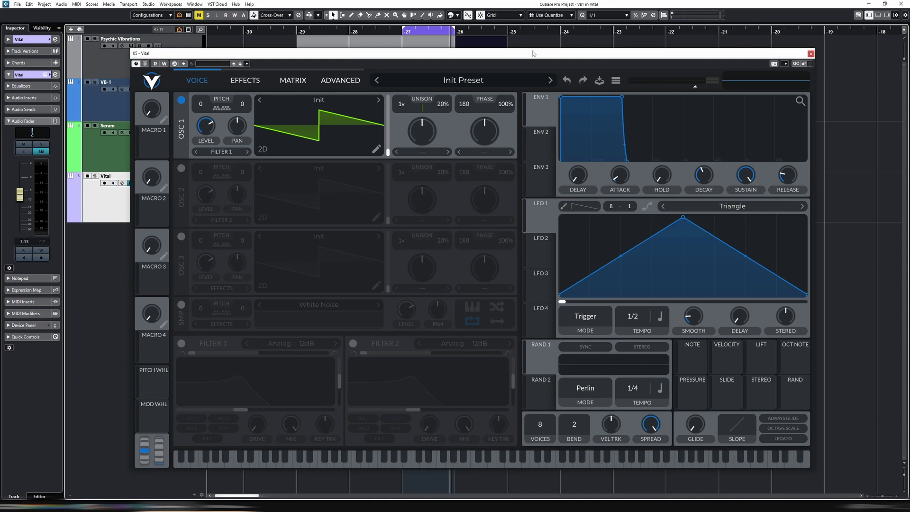
key(p)
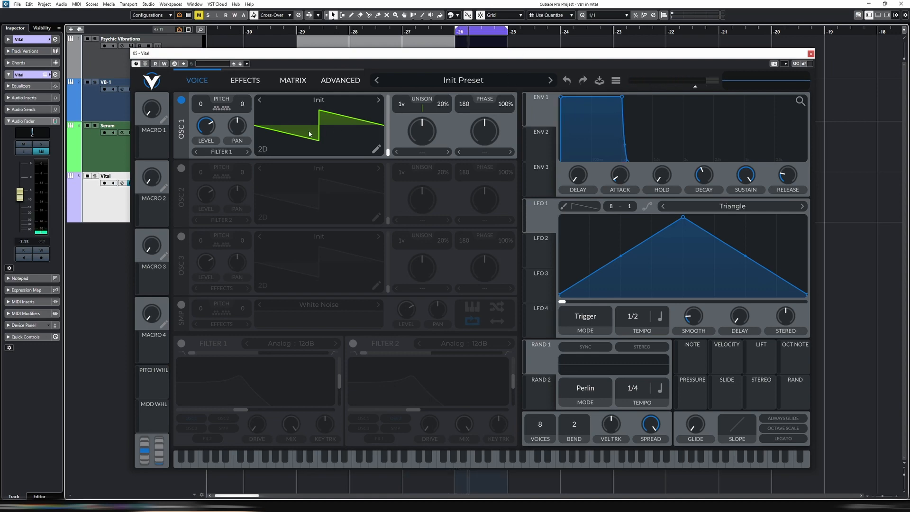
Redraw oscillator 1's waveform as two falling ramps: one from the top to just below centre, one from just above centre to the bottom.
click(376, 151)
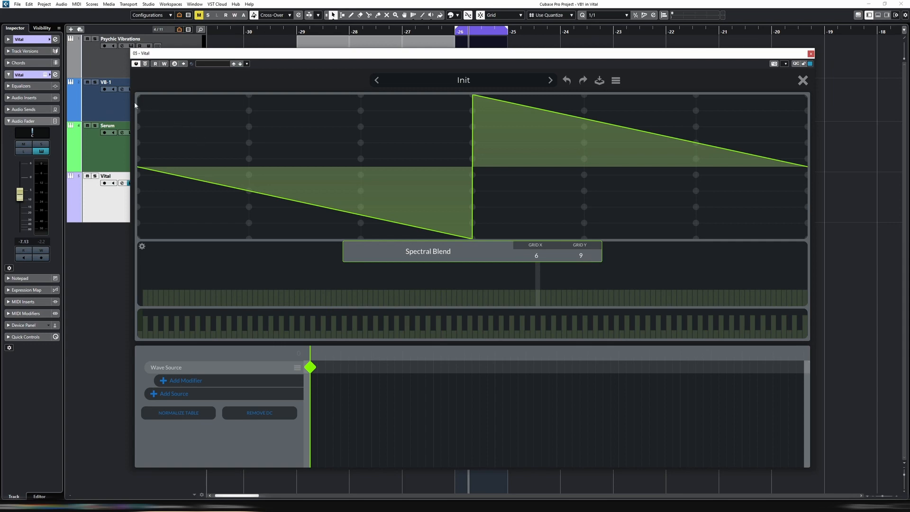
drag(141, 98, 288, 135)
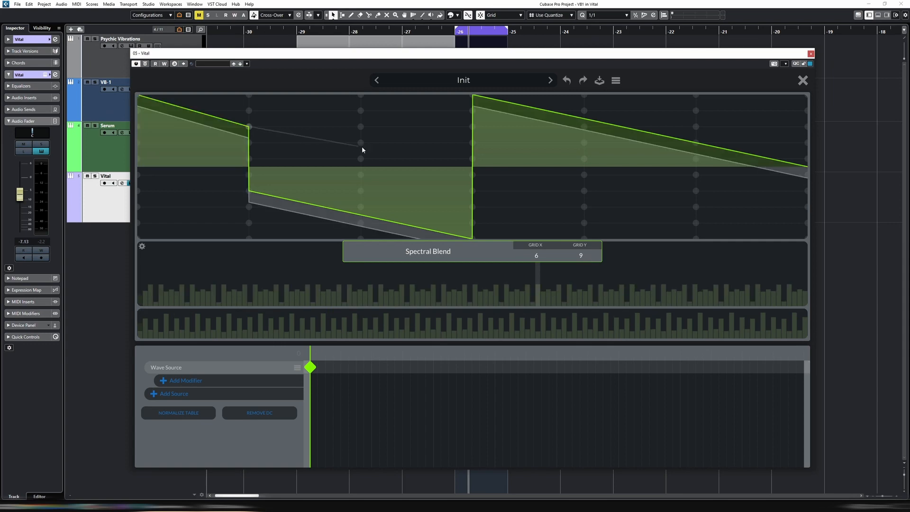
mouse_move(362, 147)
mouse_down()
mouse_move(474, 208)
mouse_move(140, 98)
mouse_up()
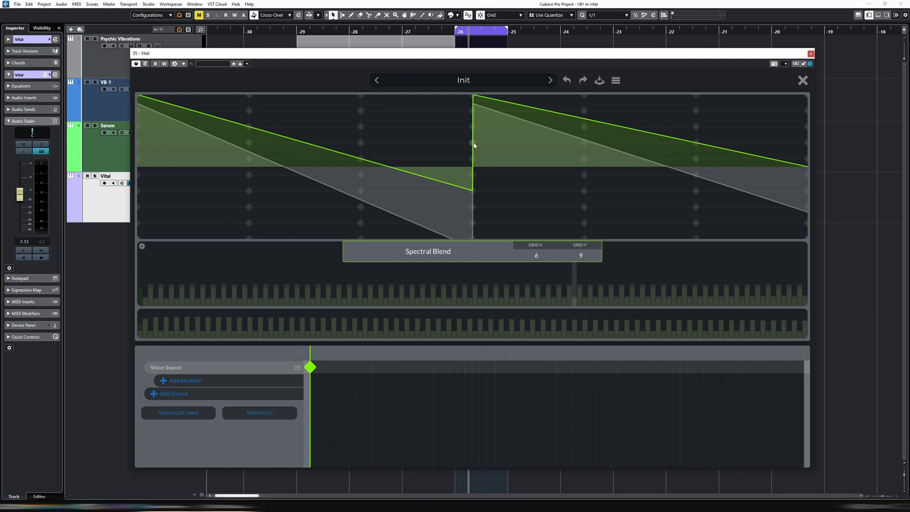
drag(473, 145, 497, 150)
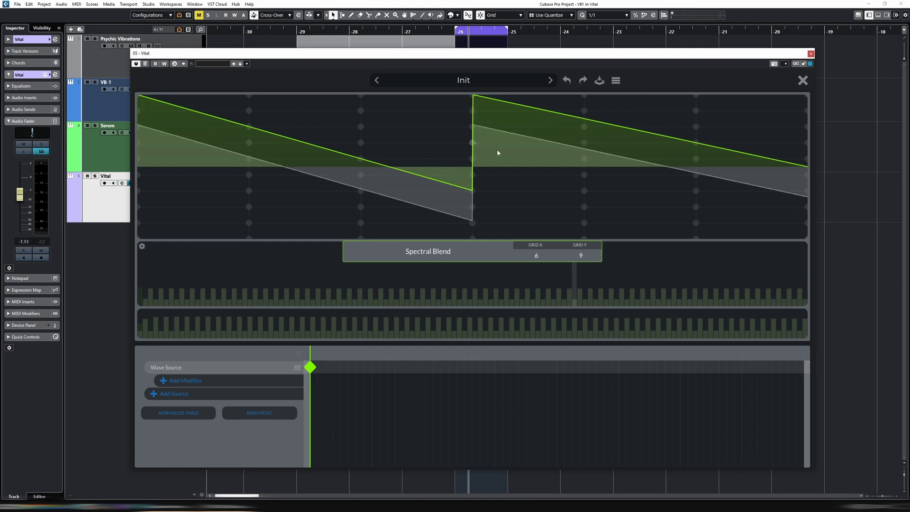
drag(726, 204, 805, 238)
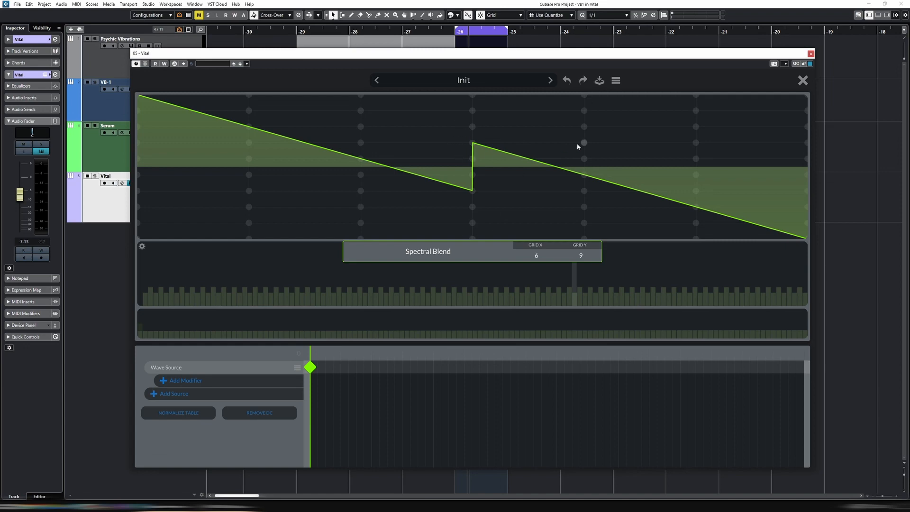
click(802, 81)
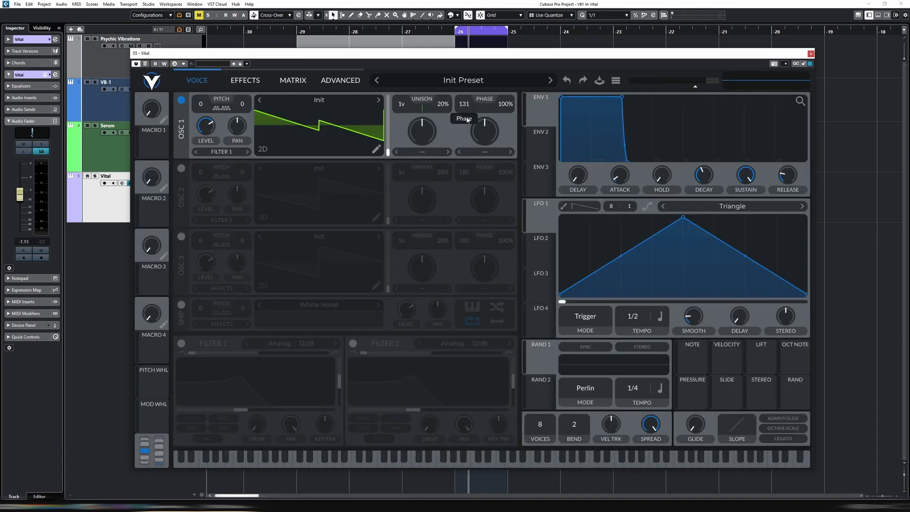
Set oscillator 1's phase to 0 and its phase randomization to 0%, and start playback to hear it.
drag(505, 103, 506, 131)
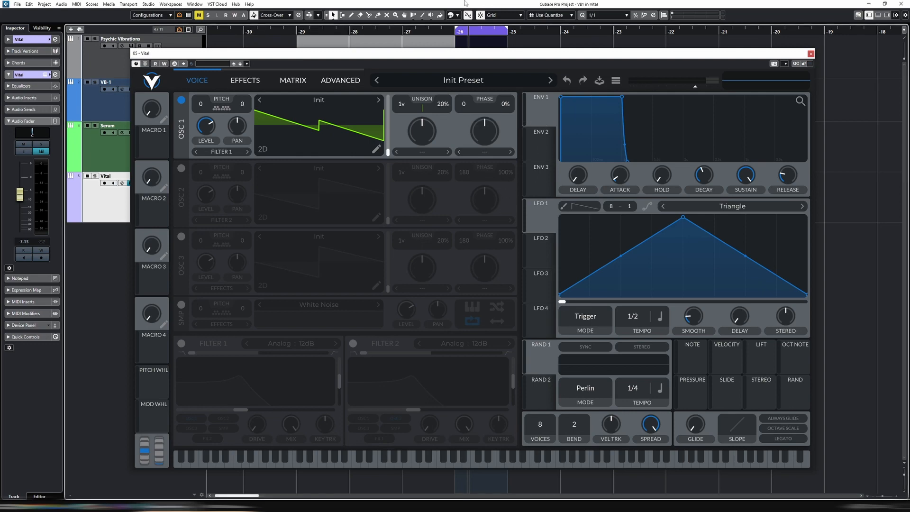
key(space)
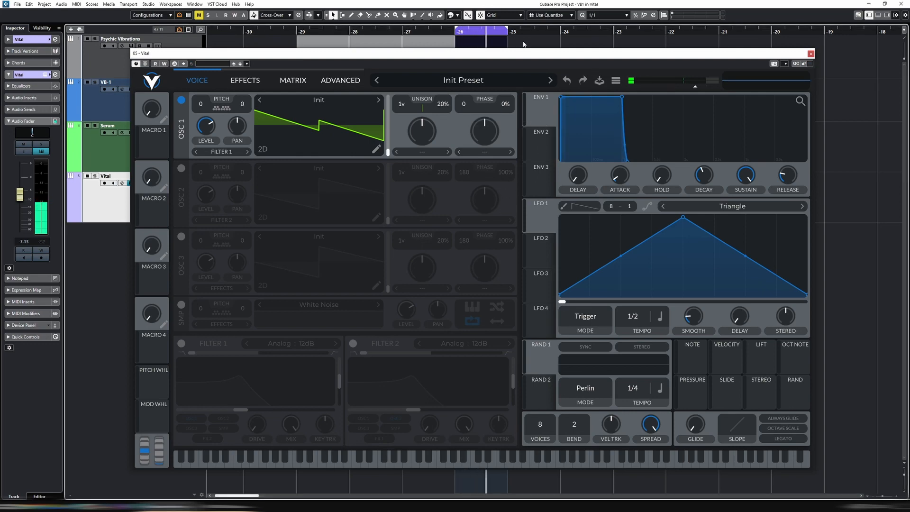
Loop both clips from bar -27 to -25 for comparison, and return the loop to the clip at bar -26.
drag(477, 45, 442, 45)
key(p)
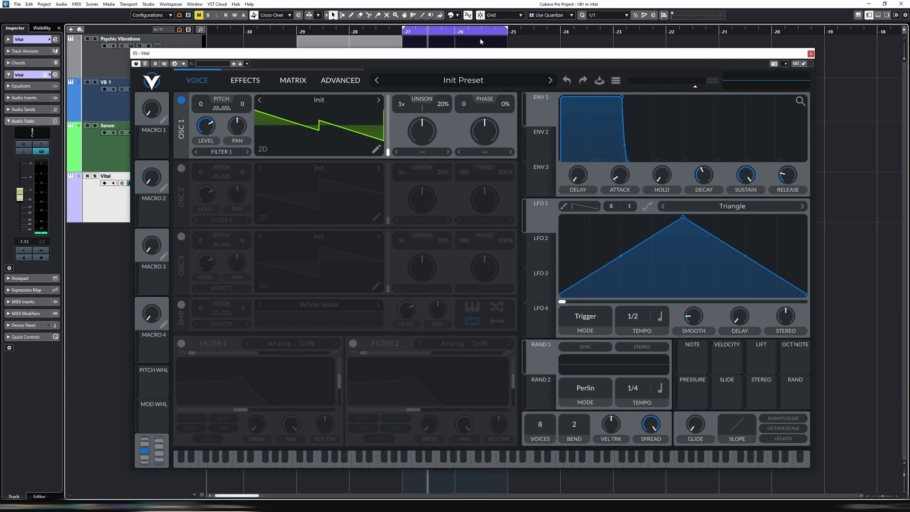
click(480, 41)
key(p)
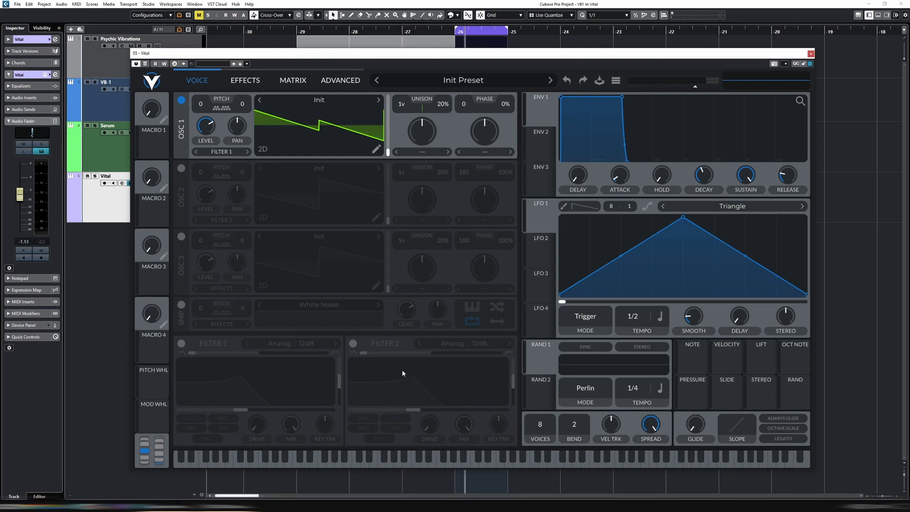
Enable the Filter effect and set its type to Dirty 12dB.
click(245, 81)
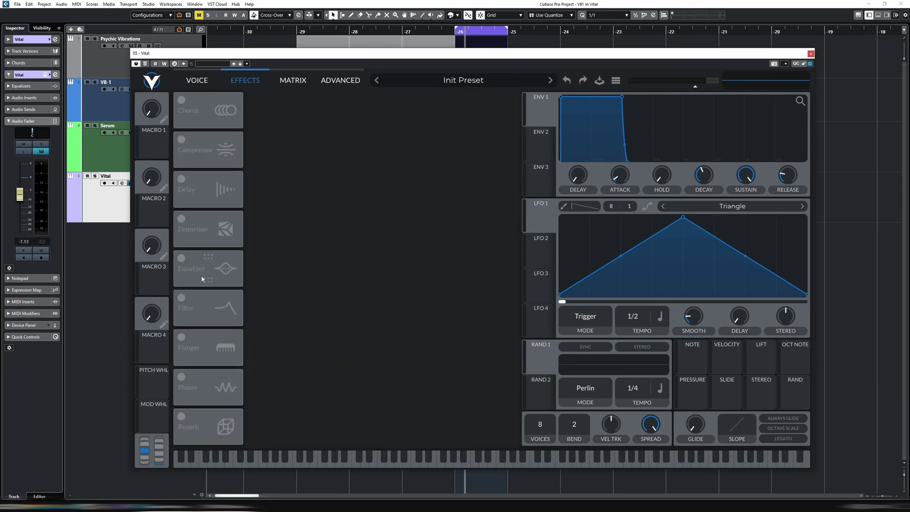
click(182, 298)
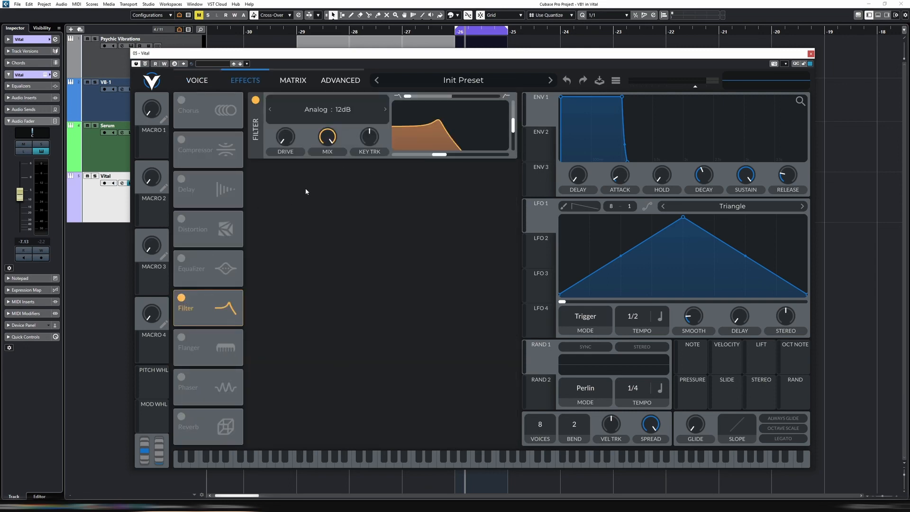
click(315, 110)
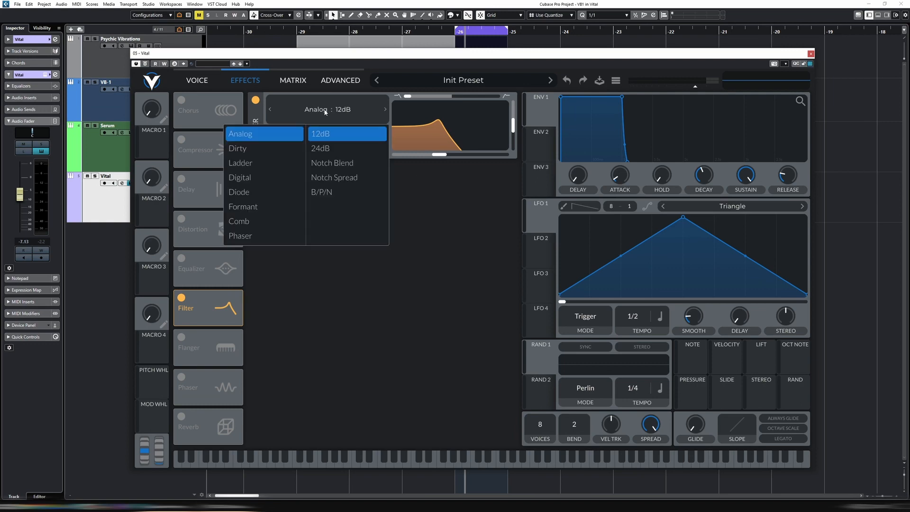
click(259, 148)
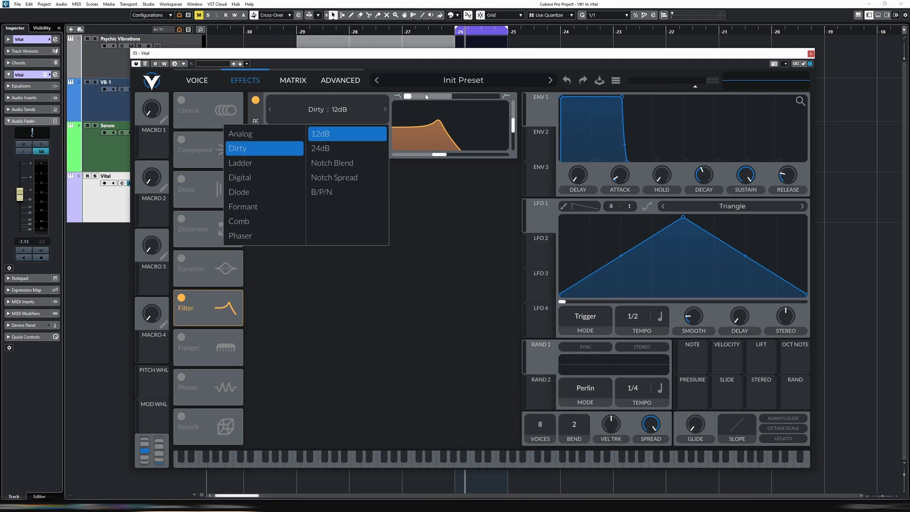
During playback, raise the filter's drive to about halfway, set a low cutoff with 0% resonance, and modulate the cutoff with Envelope 1.
key(space)
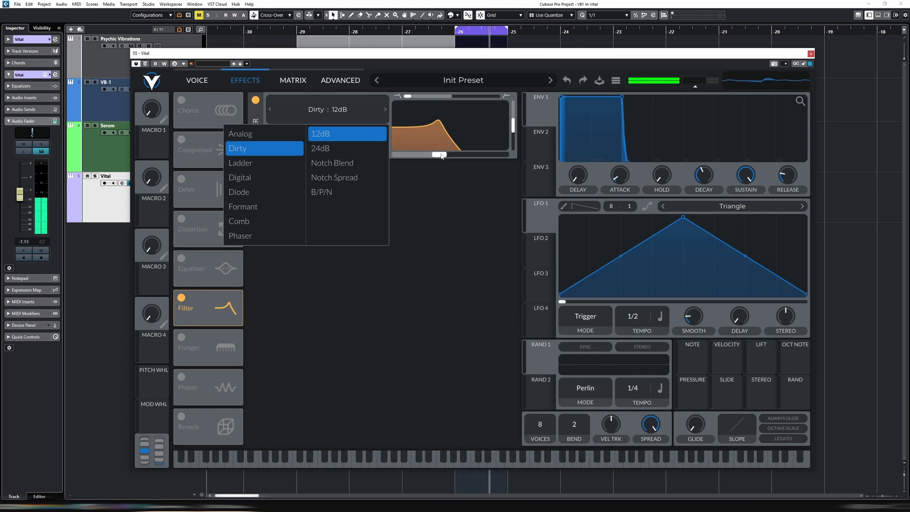
mouse_move(439, 155)
mouse_down()
mouse_move(473, 155)
mouse_move(436, 156)
mouse_move(443, 155)
mouse_up()
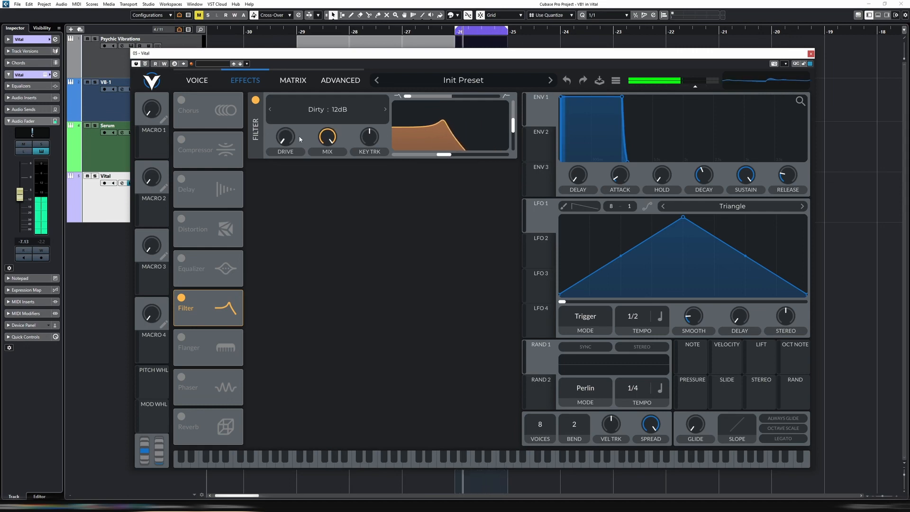
drag(286, 137, 297, 103)
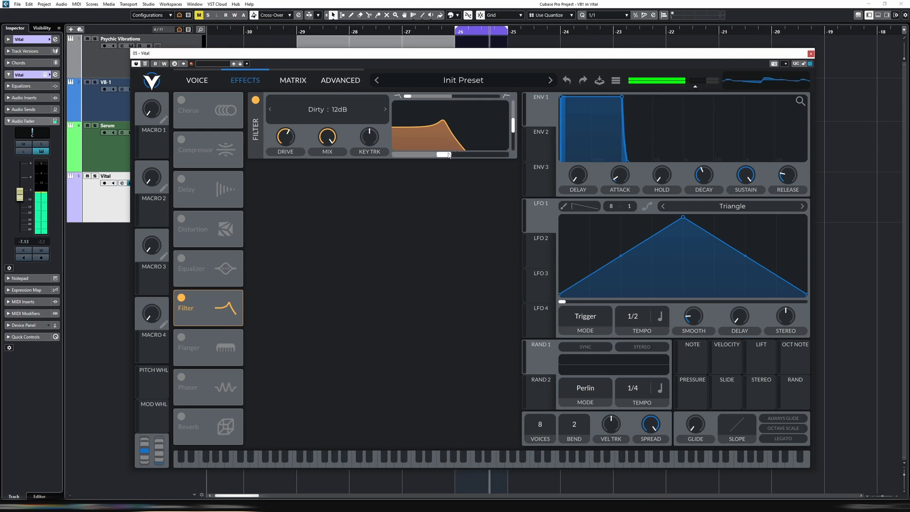
drag(455, 154, 417, 154)
drag(531, 116, 421, 142)
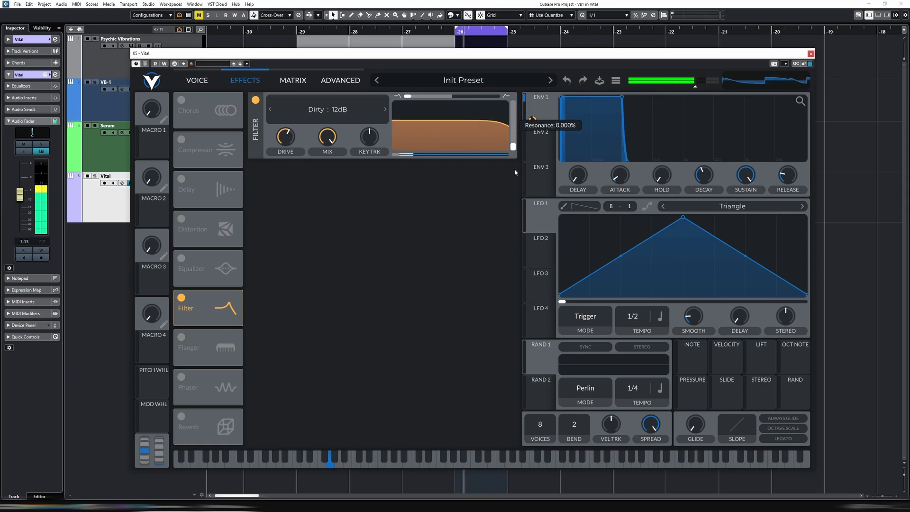
Shorten Envelope 1's decay and set its sustain to about 0.305.
drag(745, 176, 709, 275)
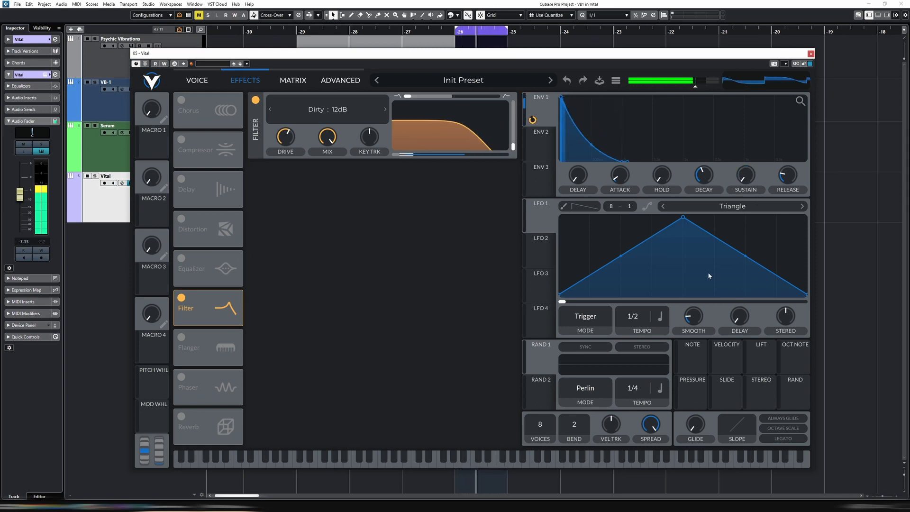
drag(703, 176, 700, 194)
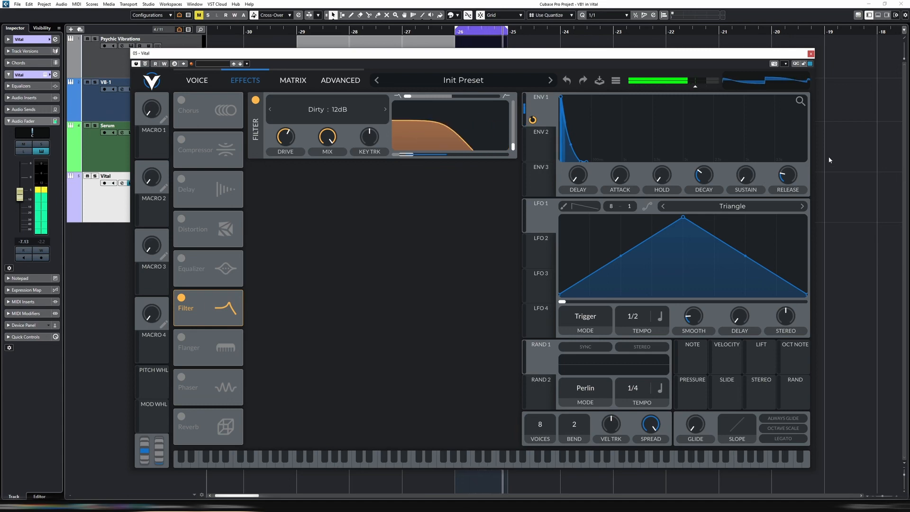
drag(704, 183, 707, 180)
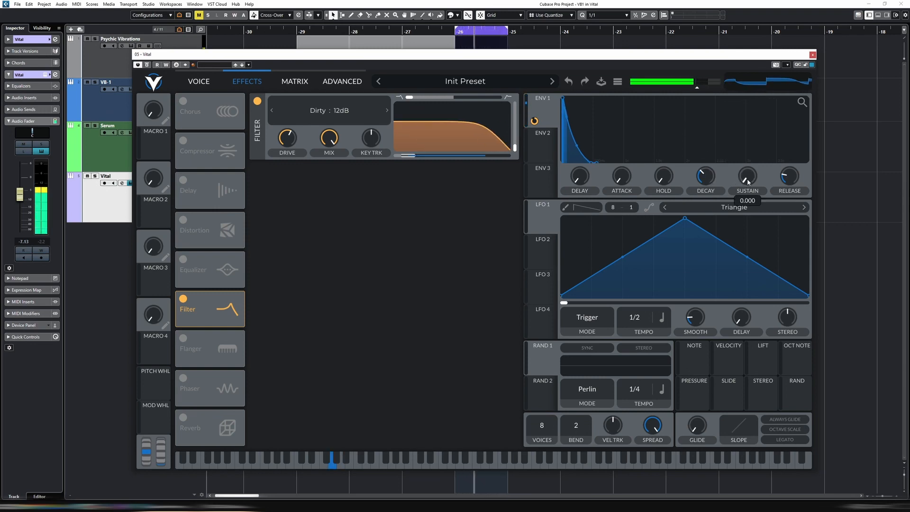
drag(747, 178, 749, 166)
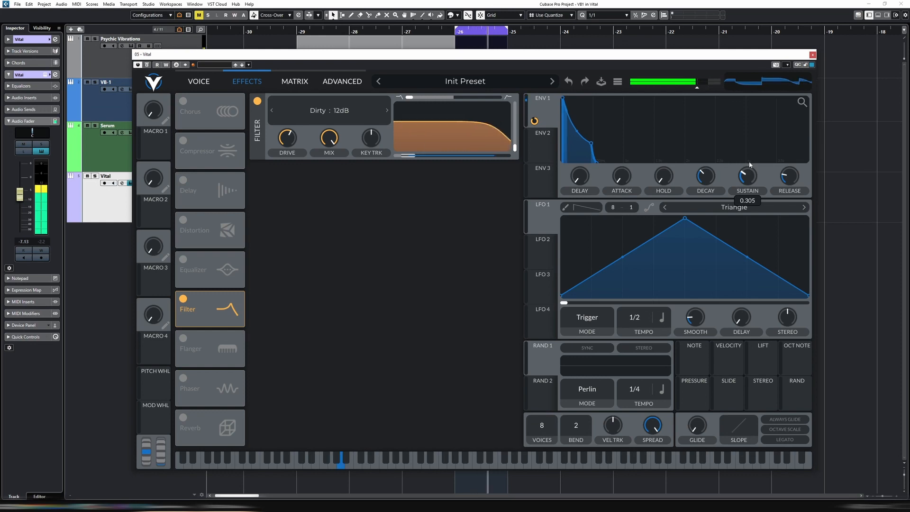
Modulate oscillator 1's level with Envelope 2 by about 0.748, giving that envelope a short decay and a sustain of roughly 0.3.
click(200, 81)
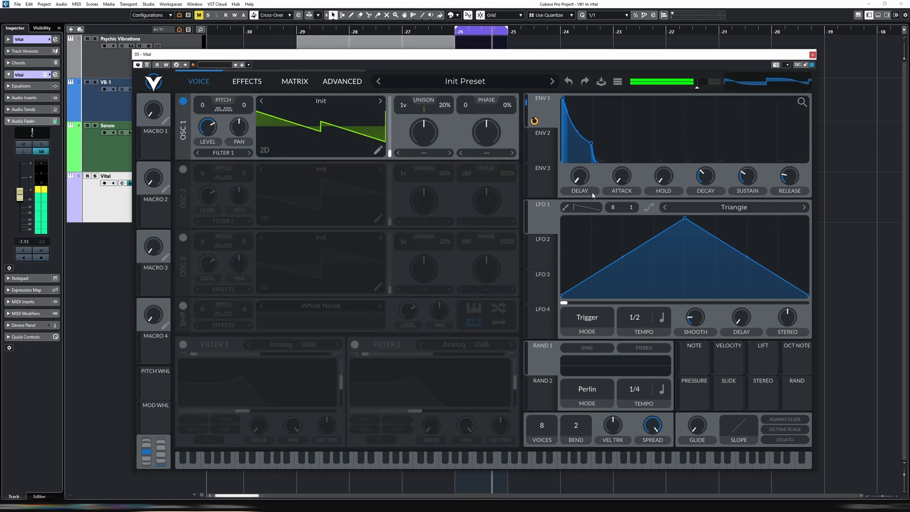
drag(543, 150, 211, 130)
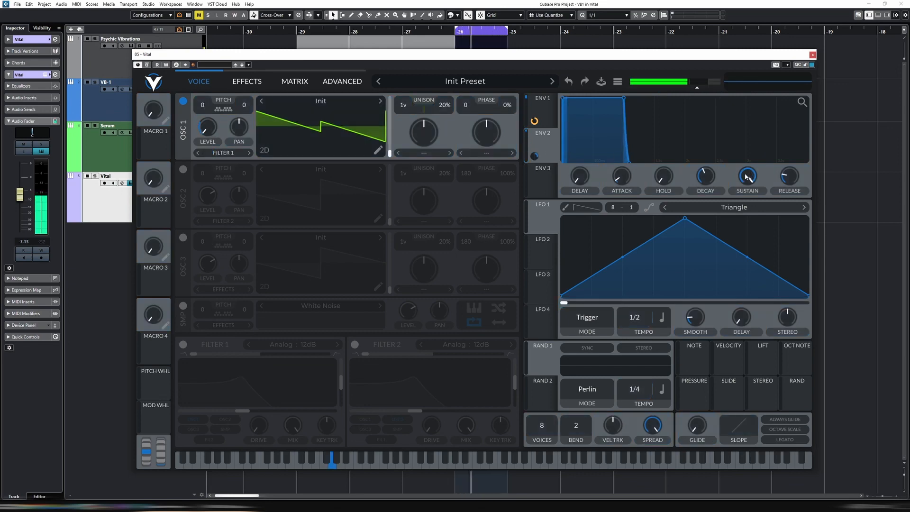
drag(748, 177, 751, 323)
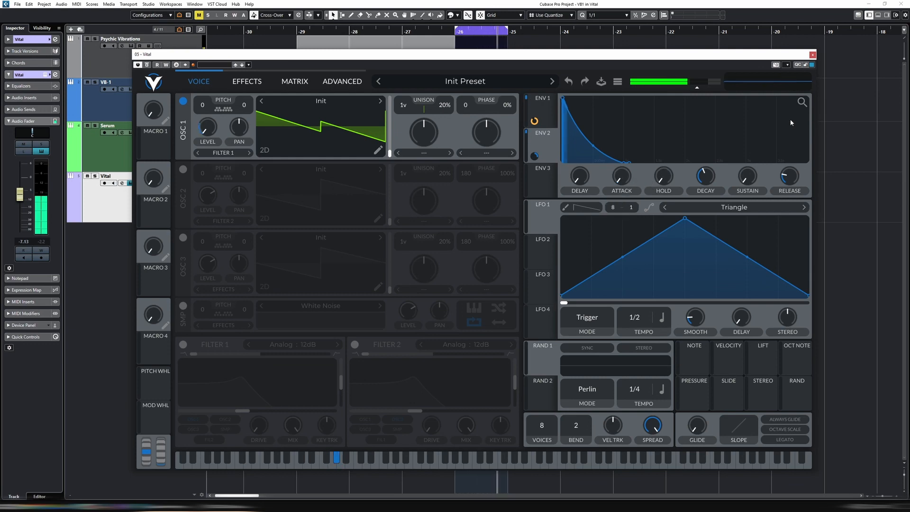
drag(705, 176, 747, 153)
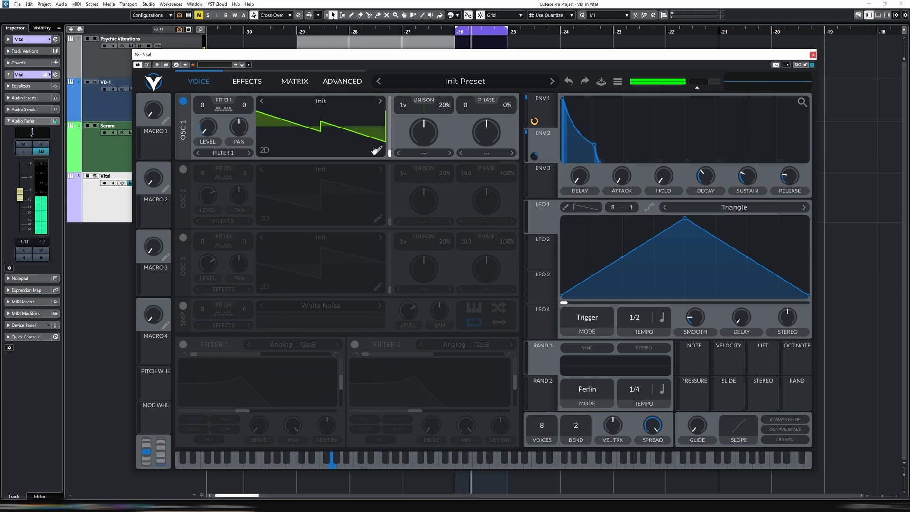
mouse_move(535, 159)
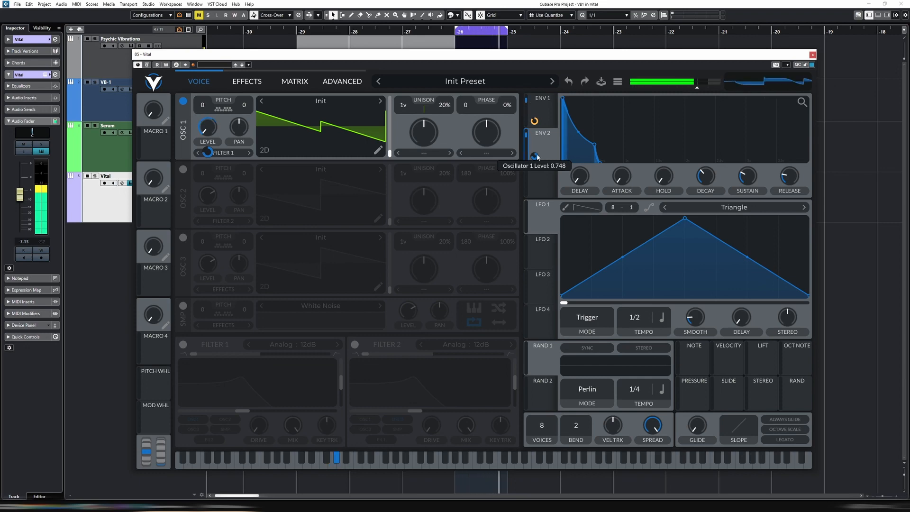
Raise Envelope 1's sustain to about halfway.
drag(706, 175, 750, 179)
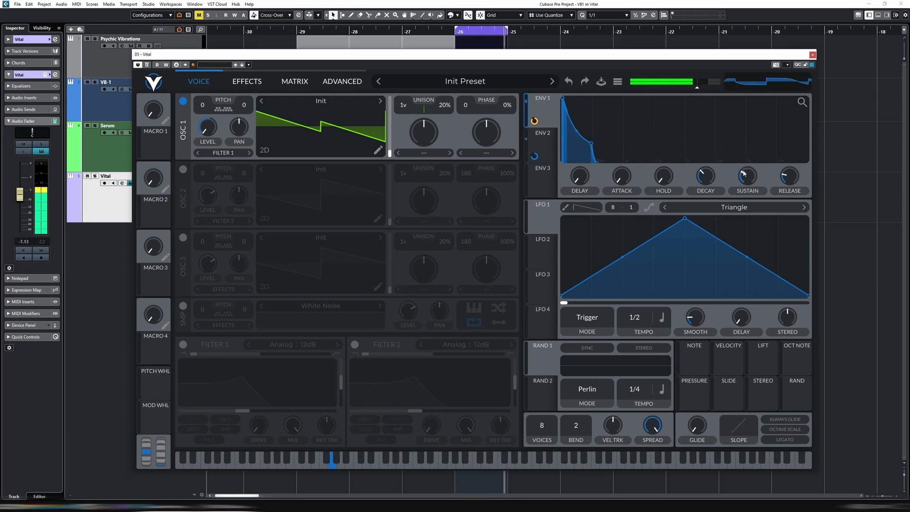
drag(743, 174, 754, 170)
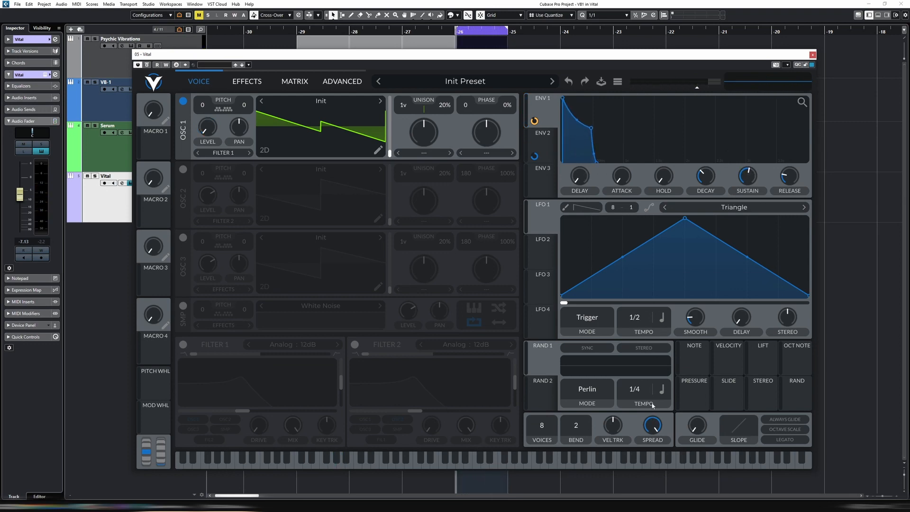
Turn the voice stereo spread down to zero and toggle playback.
drag(656, 426, 656, 436)
key(space)
Modulate the master volume with LFO 1 in Sync mode at 1/16 tempo, moving its triangle peak to the start for a falling ramp.
drag(543, 226, 680, 93)
click(588, 319)
click(588, 346)
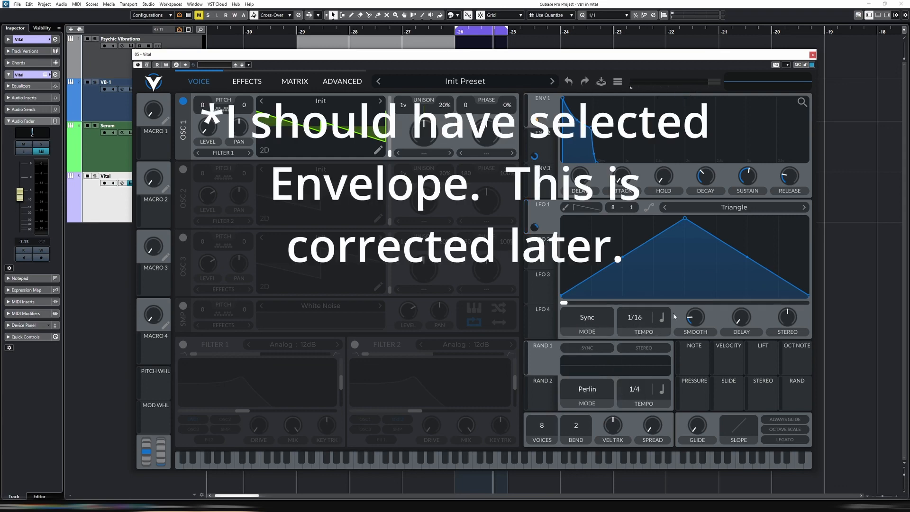
drag(684, 219, 562, 219)
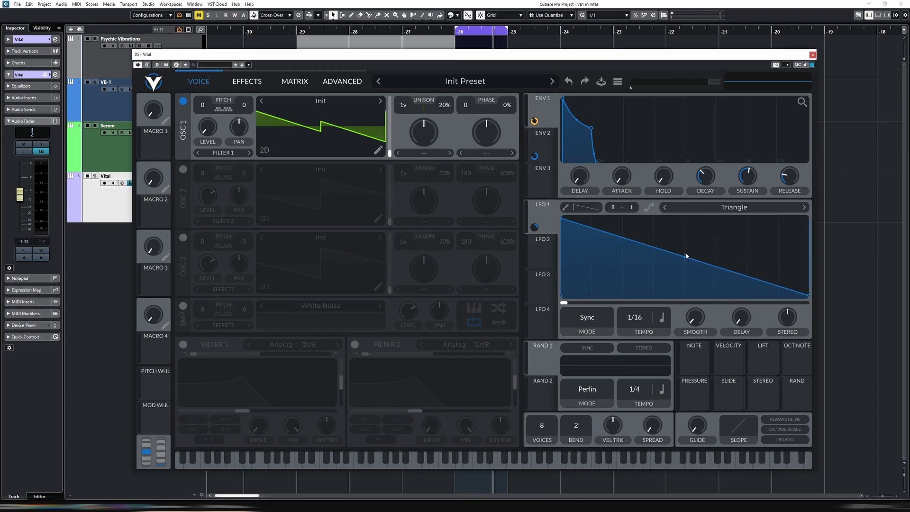
Move LFO 1's peak close to the end of its cycle and raise its modulation of the master volume.
drag(692, 261, 784, 200)
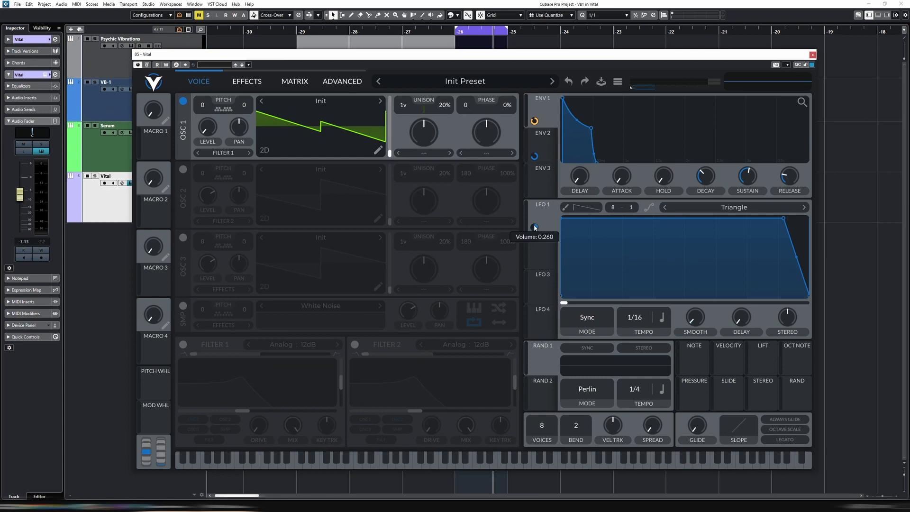
mouse_move(537, 230)
drag(535, 229, 536, 204)
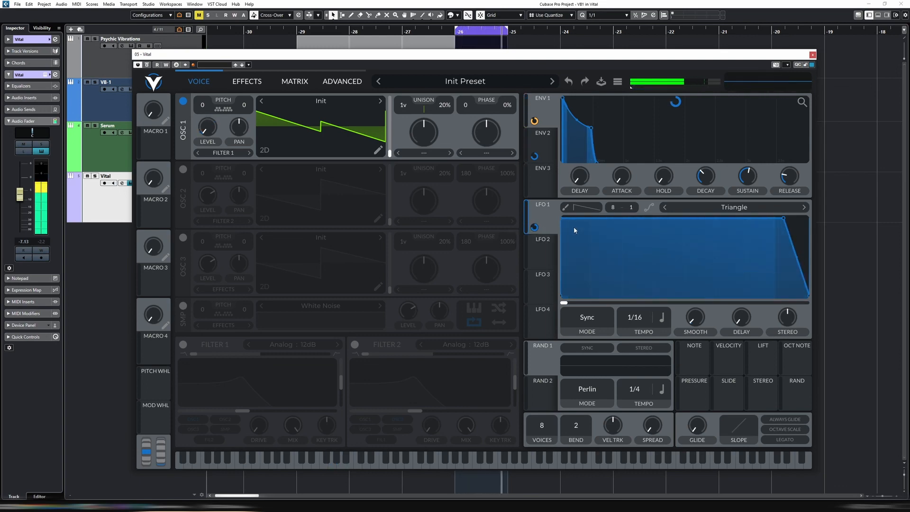
Try lowering the filter effect's mix to about 75%.
mouse_move(205, 132)
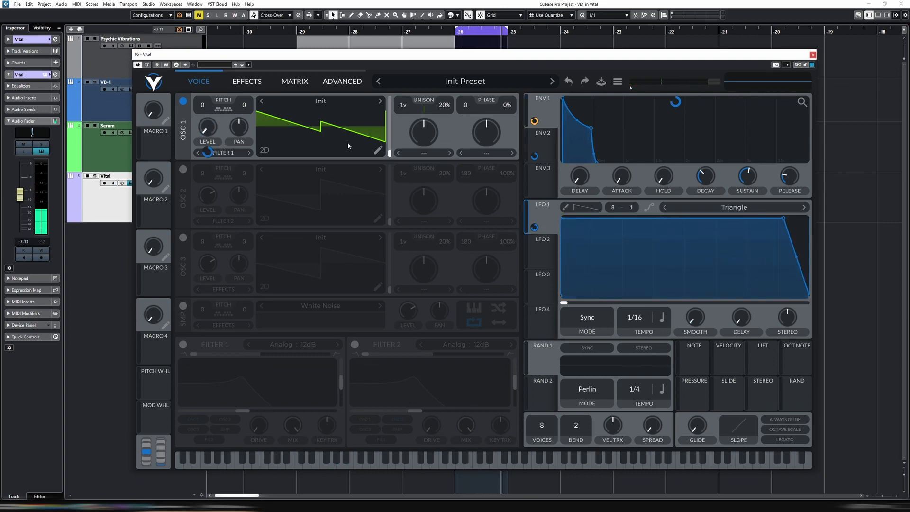
click(541, 143)
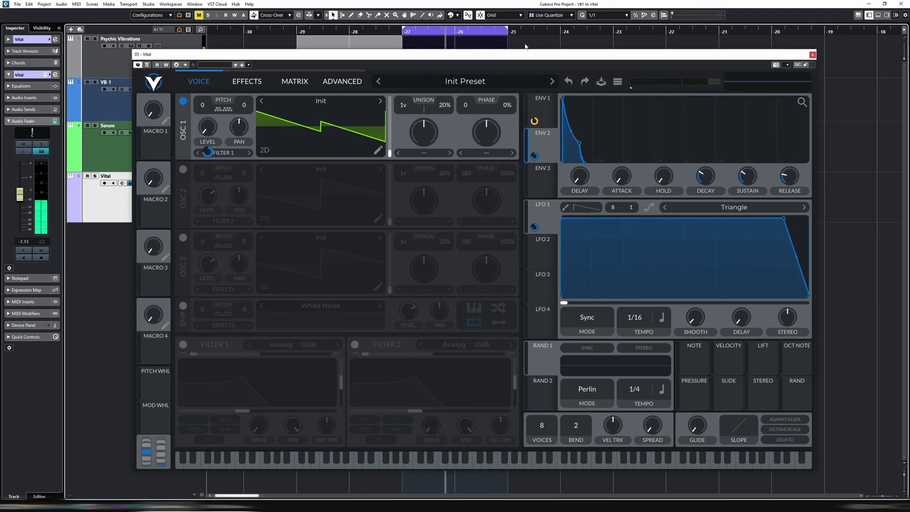
click(247, 81)
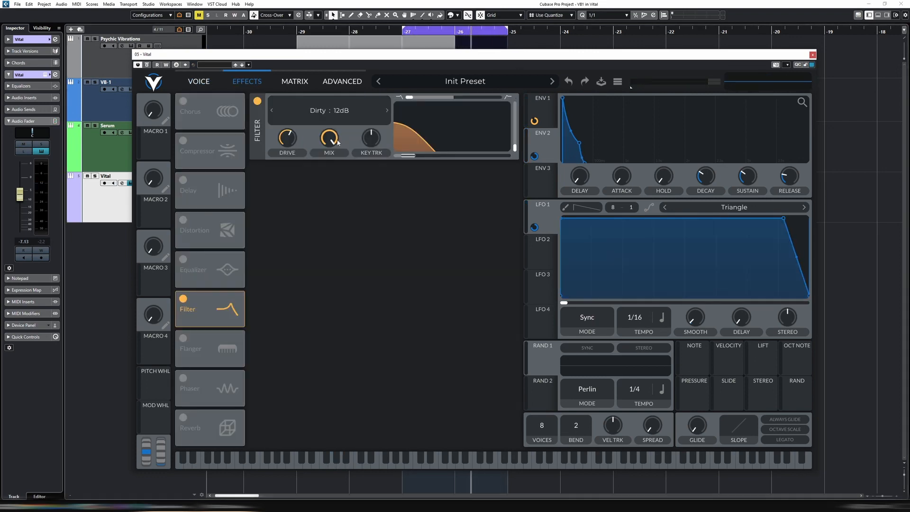
mouse_move(330, 139)
mouse_down()
mouse_move(334, 161)
mouse_move(332, 153)
mouse_up()
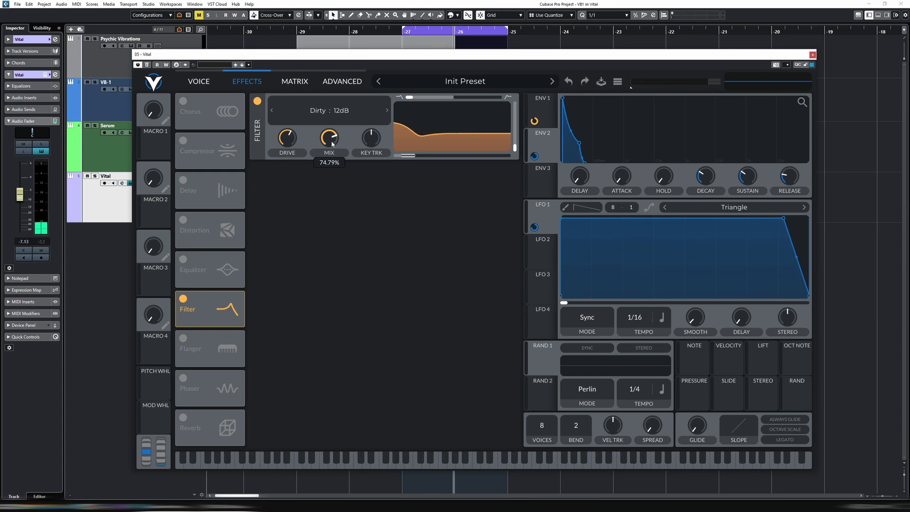
drag(332, 144, 335, 142)
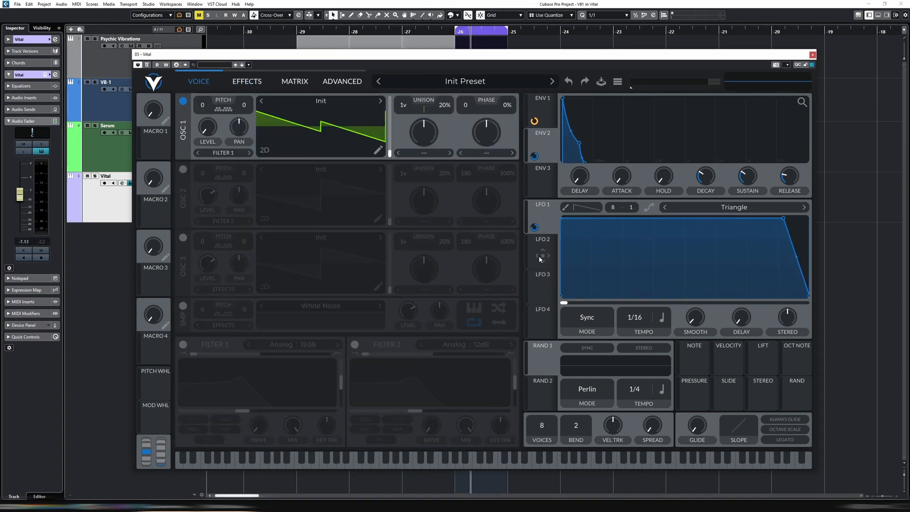
Set LFO 2 to Sync mode at 1/16 tempo, with smoothing turned down and its triangle peak moved to the start.
click(542, 259)
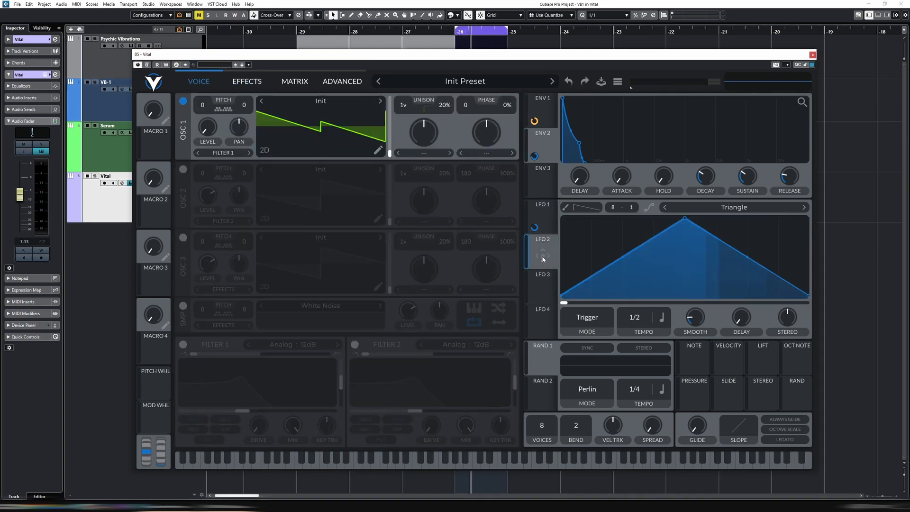
click(589, 320)
click(597, 345)
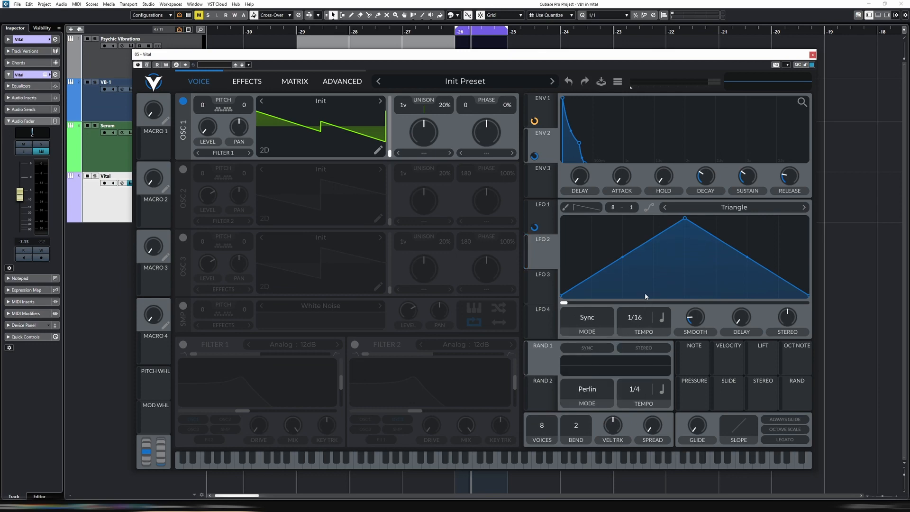
drag(694, 318, 703, 376)
drag(688, 221, 562, 218)
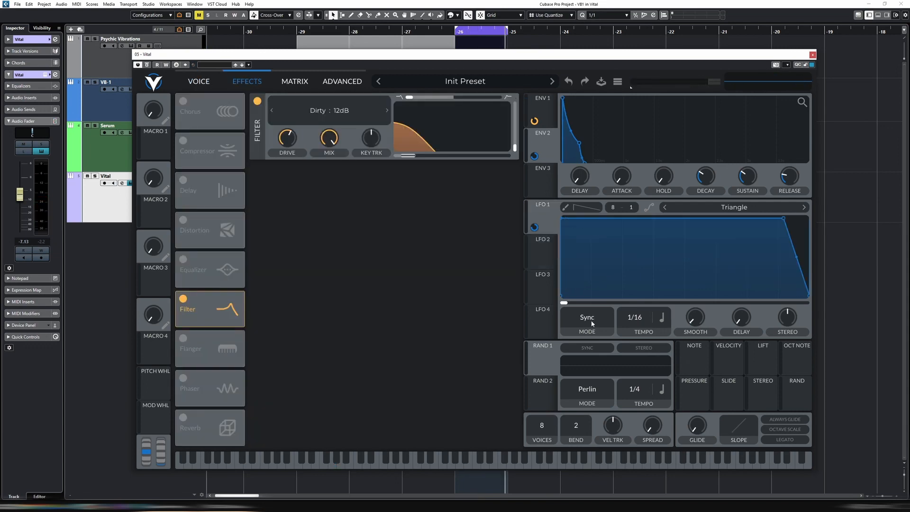
Change LFO 1's mode to Envelope and return to the oscillator view.
click(590, 322)
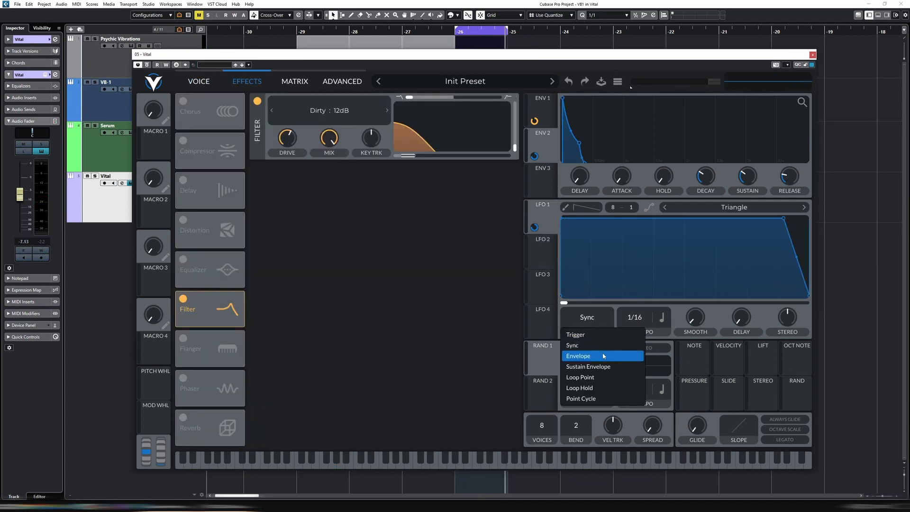
click(601, 355)
click(212, 86)
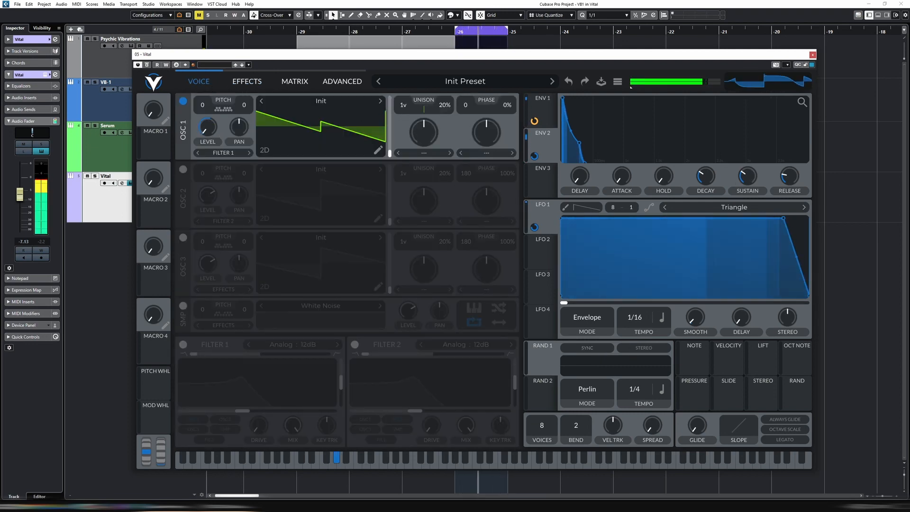
Enable the Distortion effect with the Hard Clip type and turn its drive down to minimum.
click(247, 81)
click(183, 220)
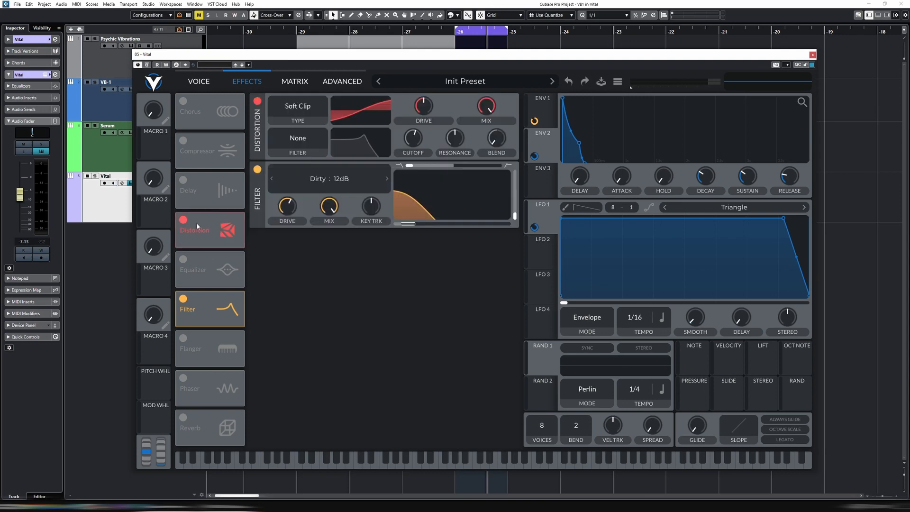
click(302, 110)
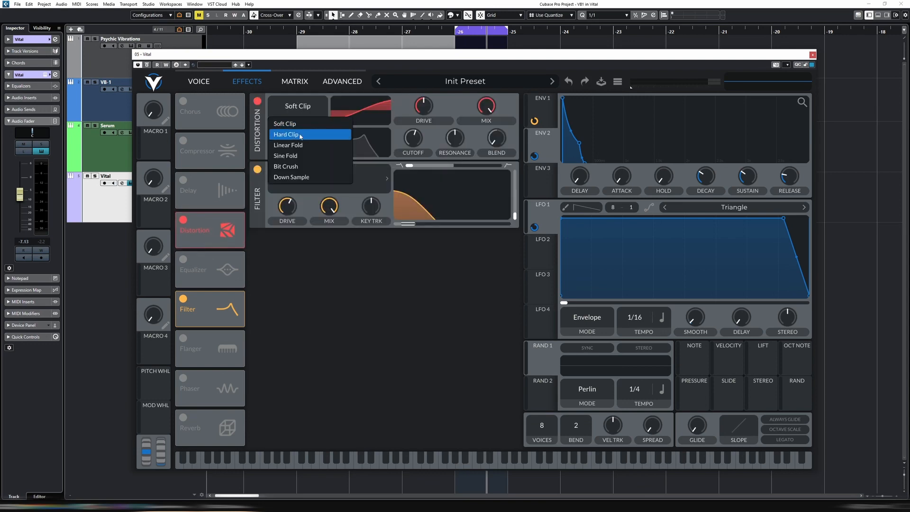
click(299, 135)
mouse_move(422, 110)
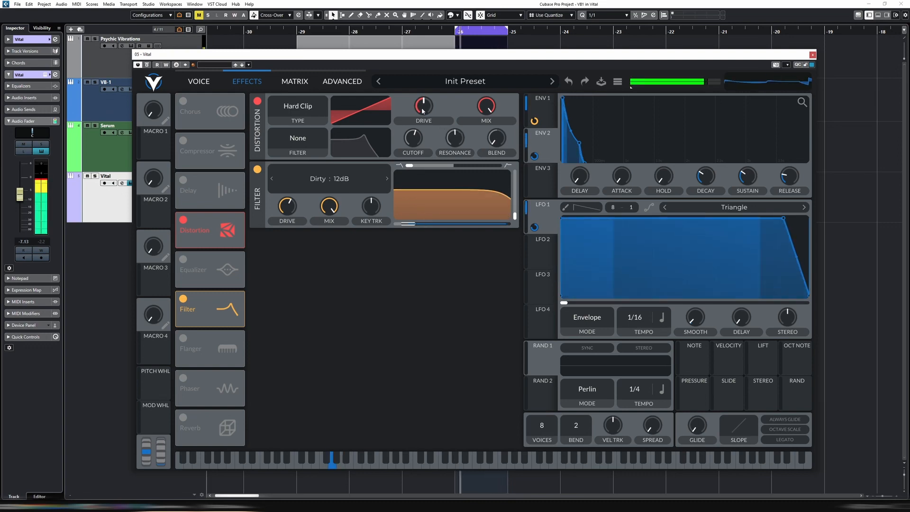
drag(422, 110, 425, 163)
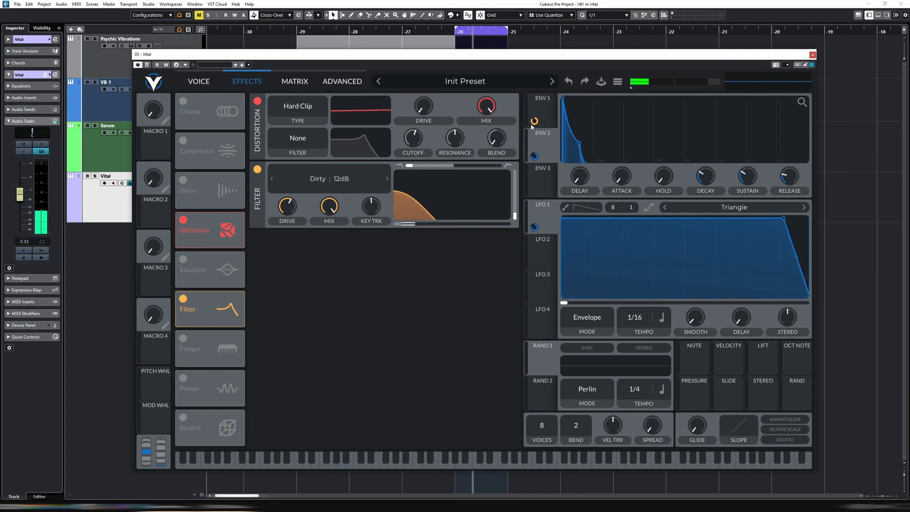
Assign Envelope 1 to the distortion's drive and raise the modulation amount.
drag(534, 120, 441, 142)
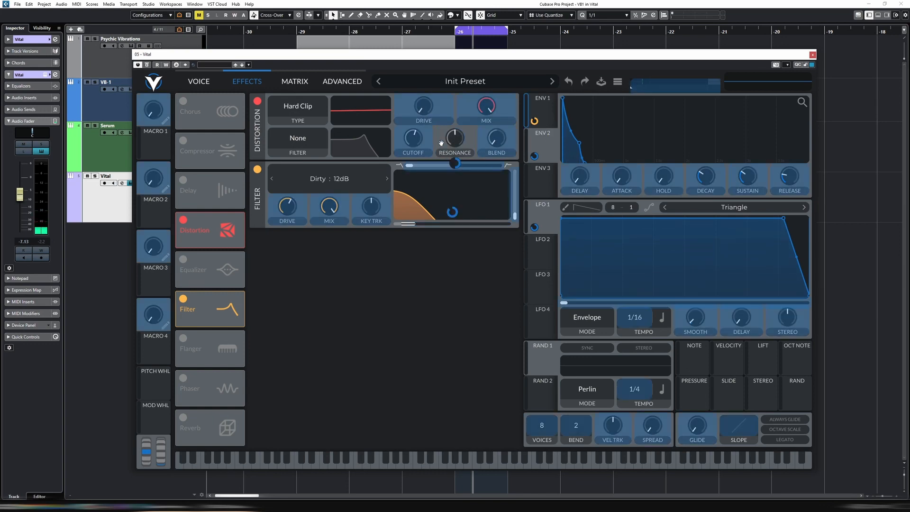
drag(423, 111, 425, 112)
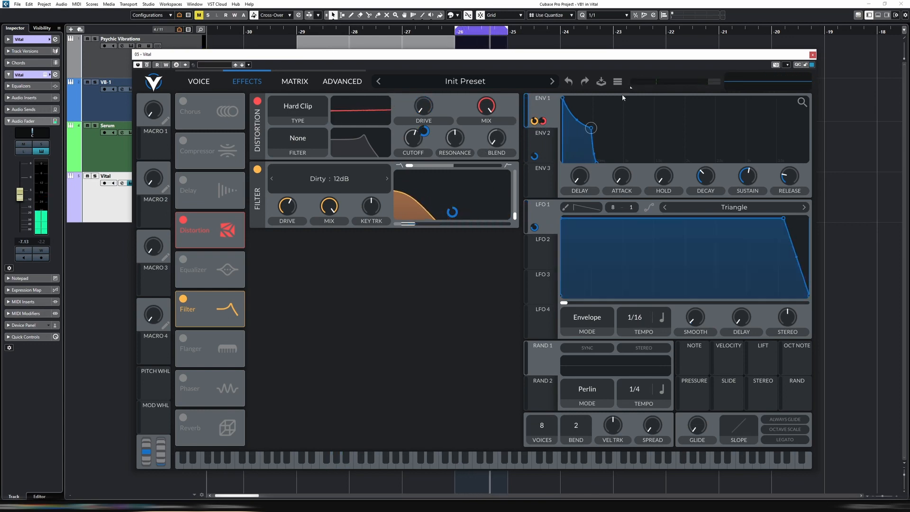
drag(425, 130, 424, 114)
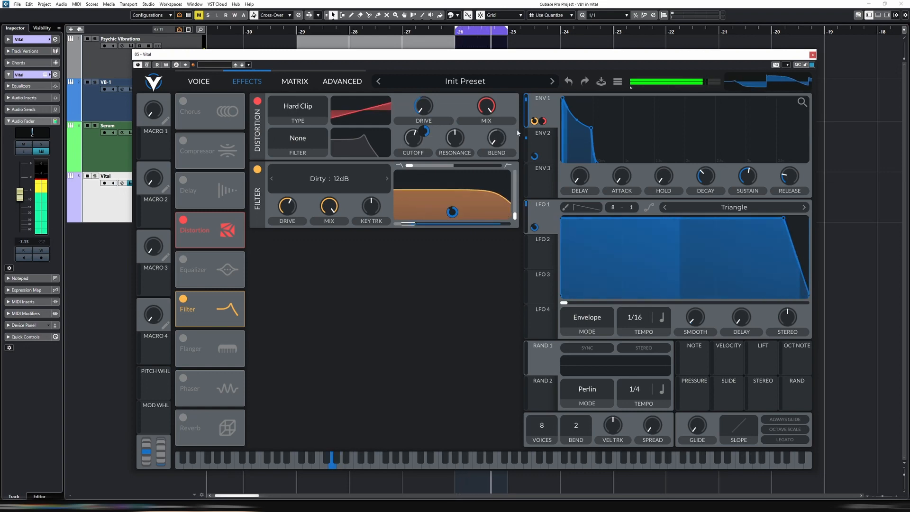
Reduce Envelope 1's modulation of the filter effect's cutoff to about 69.
click(302, 83)
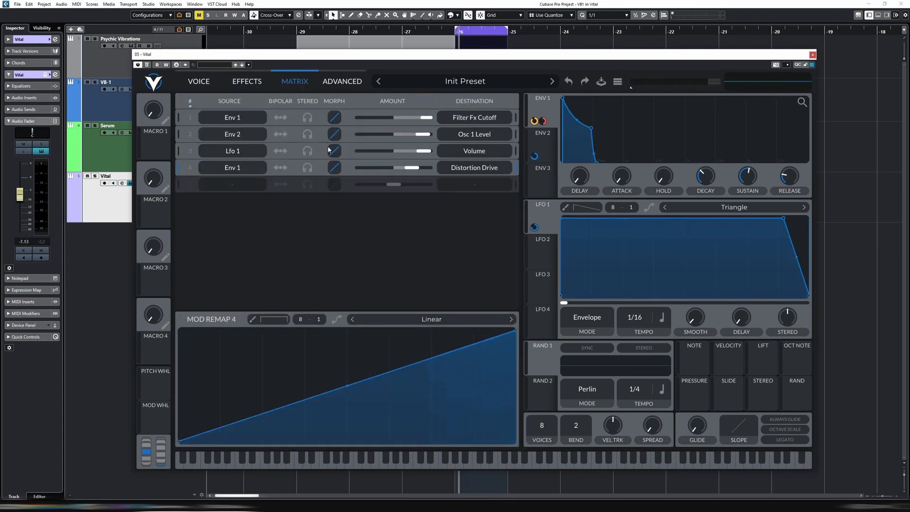
click(427, 118)
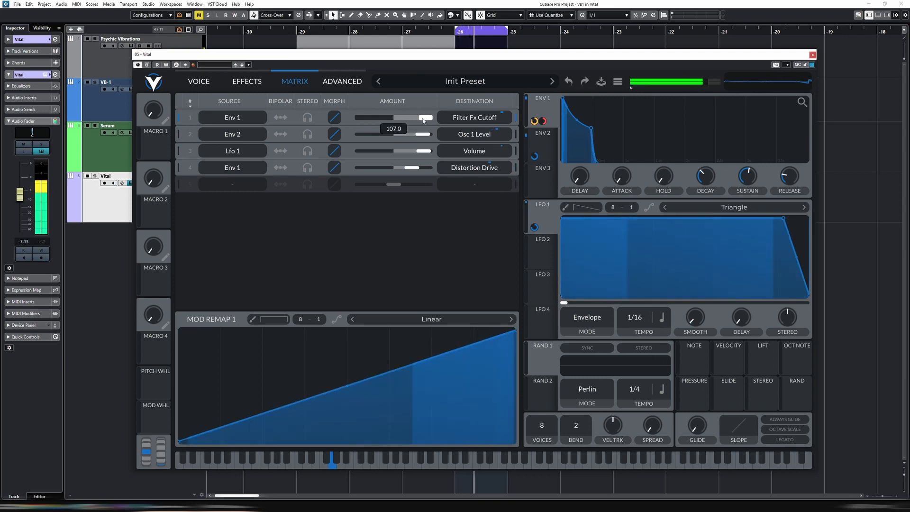
click(242, 82)
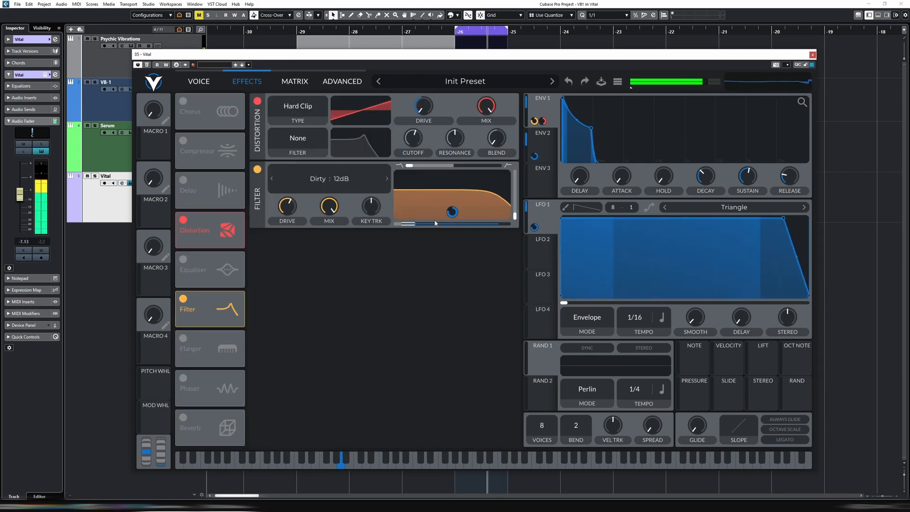
mouse_move(452, 212)
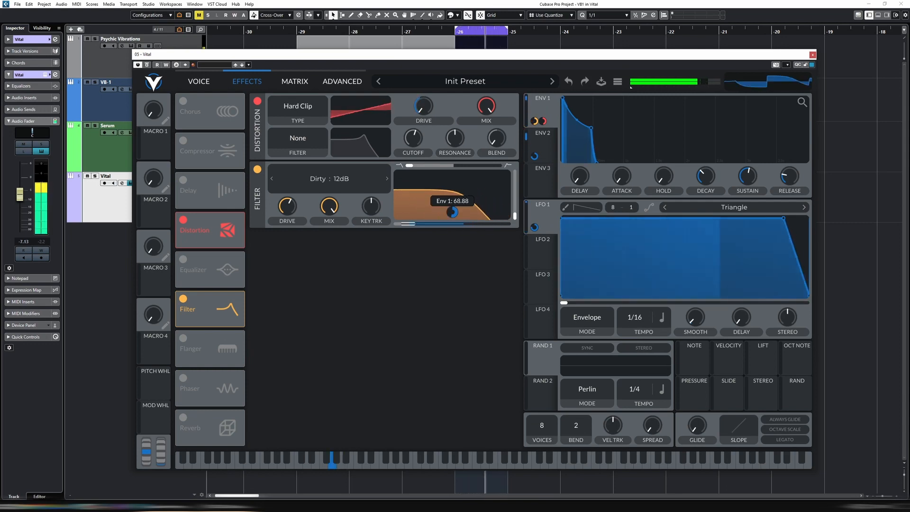
drag(454, 212, 453, 214)
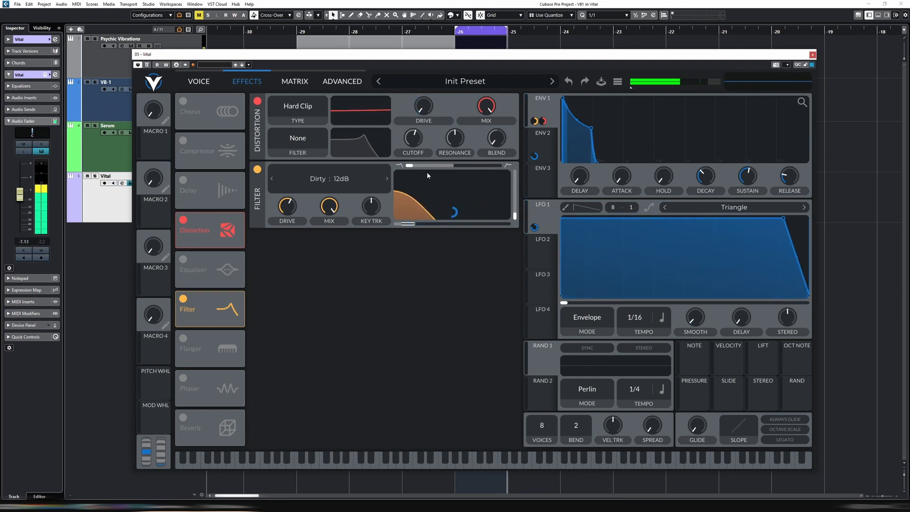
click(295, 81)
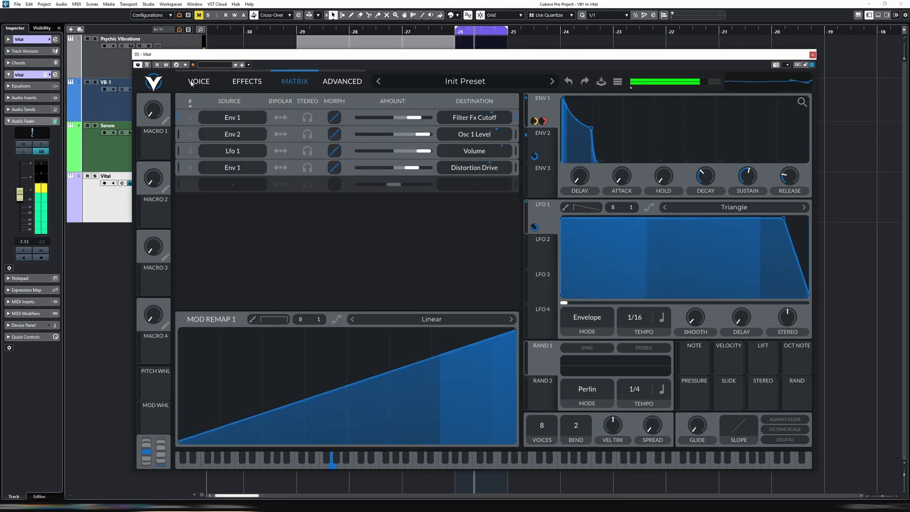
click(246, 81)
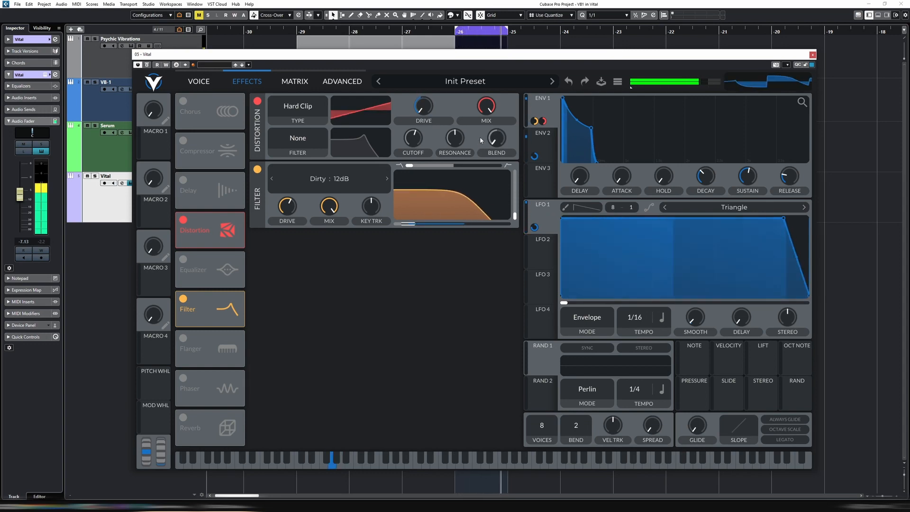
drag(452, 41, 439, 43)
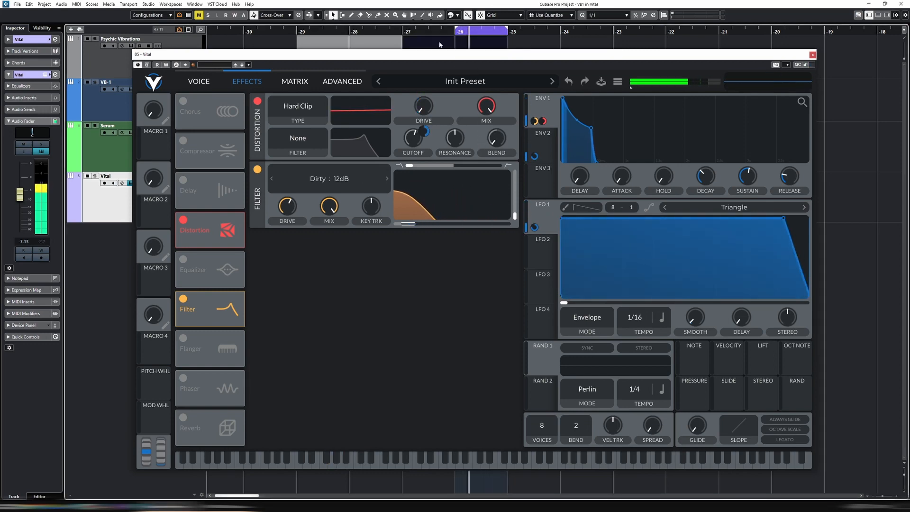
key(p)
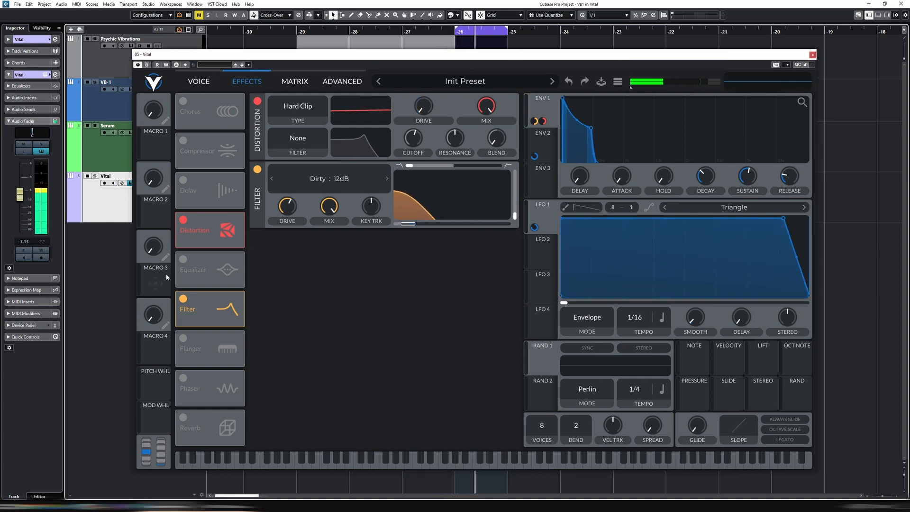
Enable the Equalizer and reorder the effects chain to start with Distortion, Filter and Equalizer.
drag(200, 232, 205, 129)
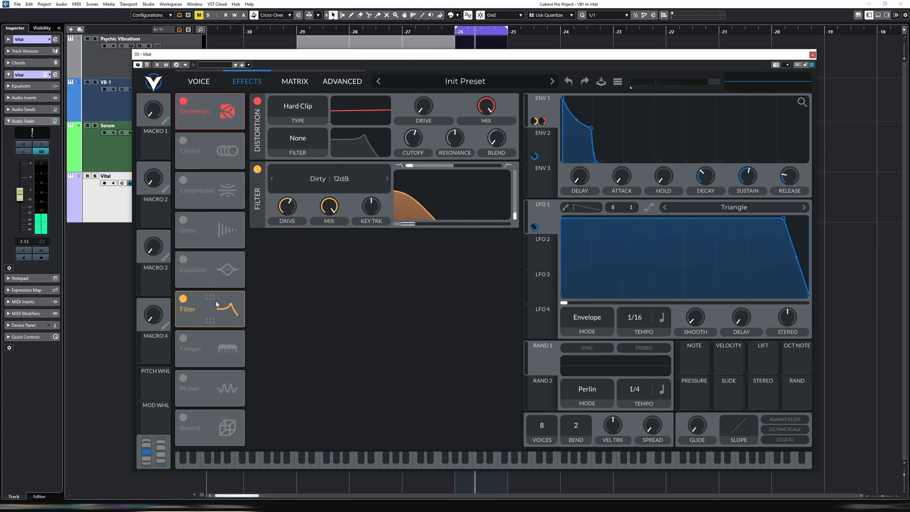
drag(216, 304, 218, 161)
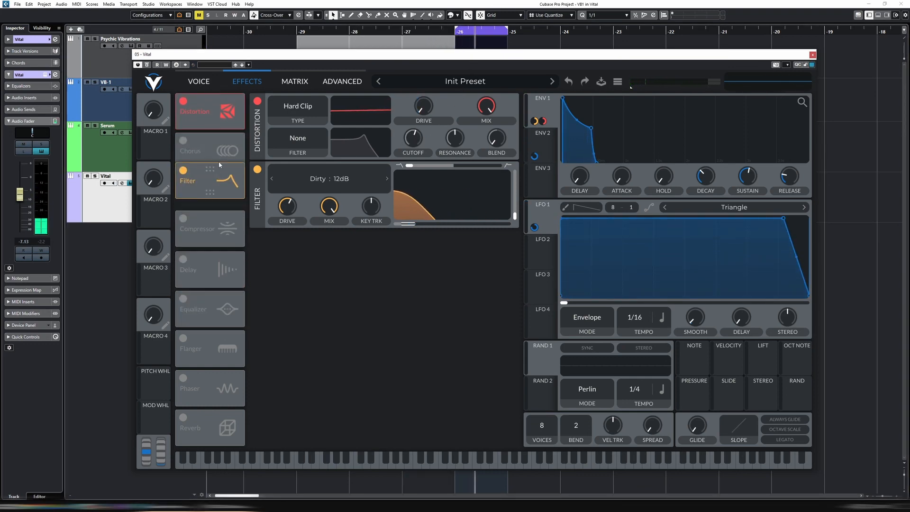
click(184, 298)
drag(208, 307, 213, 191)
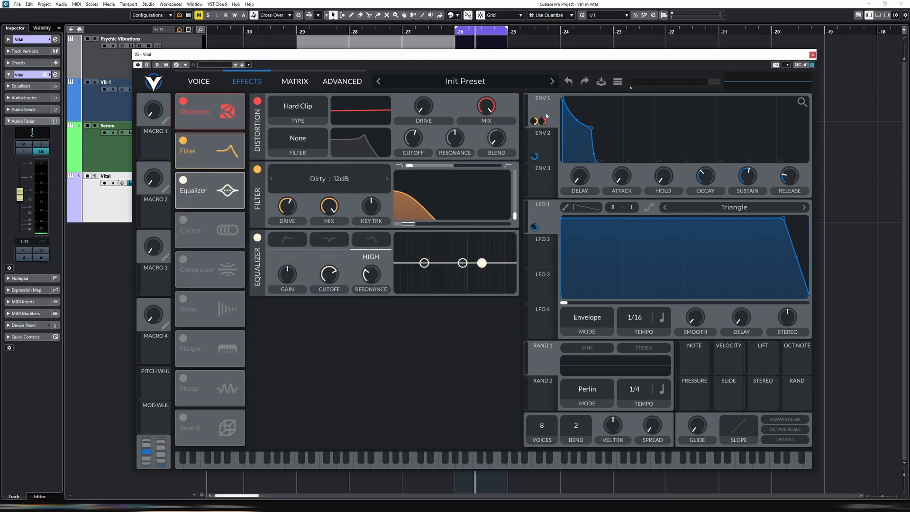
Modulate the gain of the Equalizer's high band with Envelope 1 and lower the modulation amount.
drag(551, 112, 367, 321)
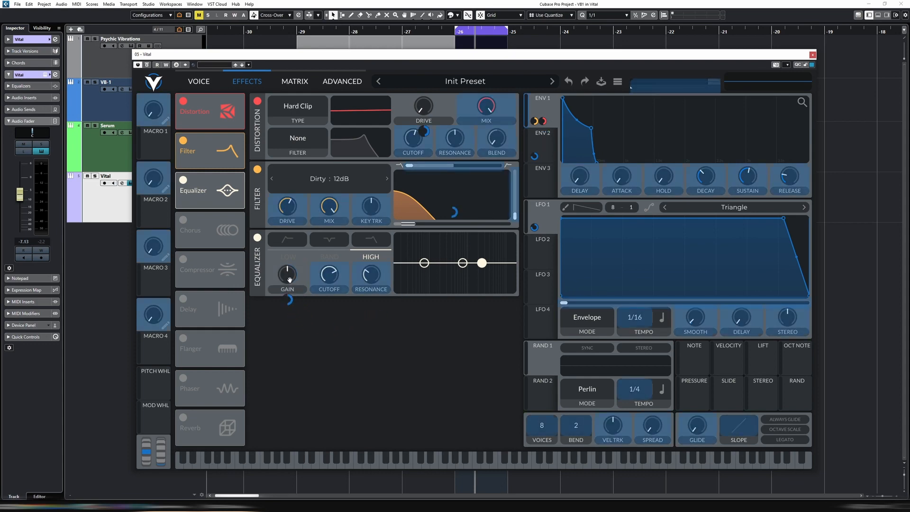
drag(289, 279, 423, 261)
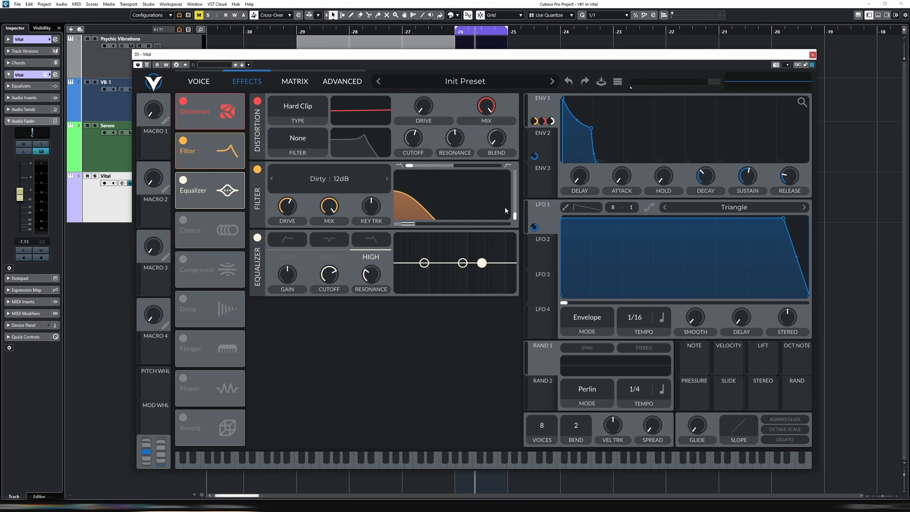
mouse_move(288, 299)
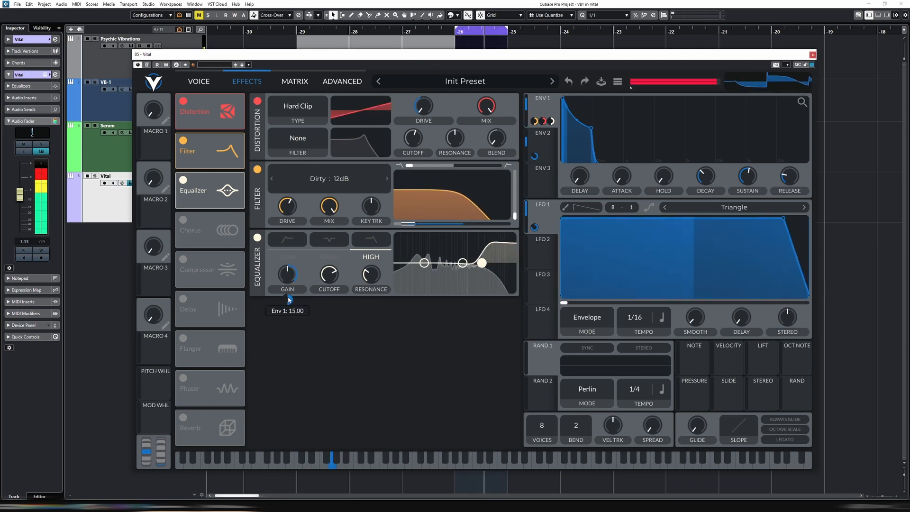
drag(289, 298, 288, 316)
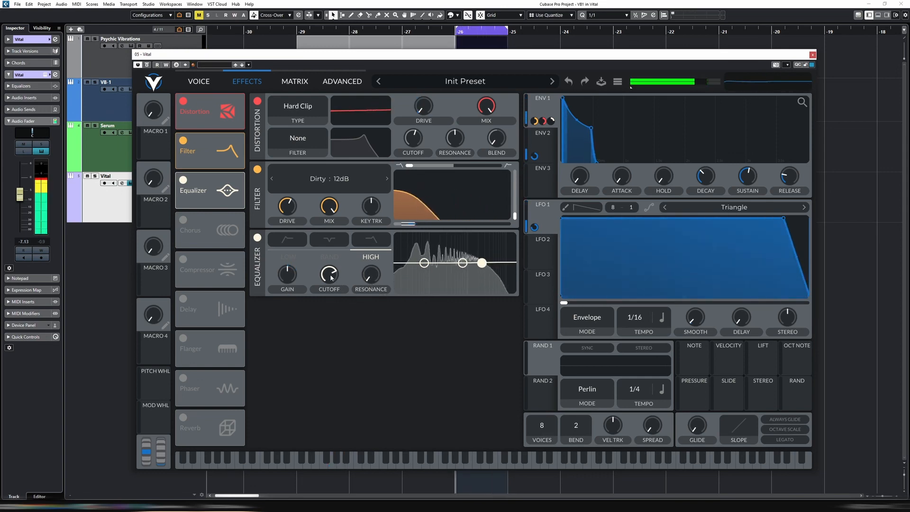
Lower the Equalizer's high-band cutoff, raise its gain slightly and play the loop to hear the change.
drag(331, 278, 297, 267)
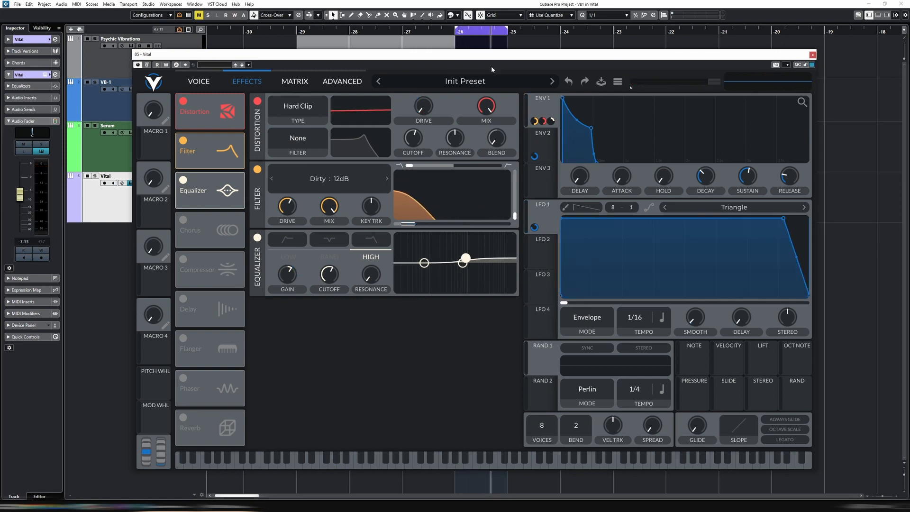
key(space)
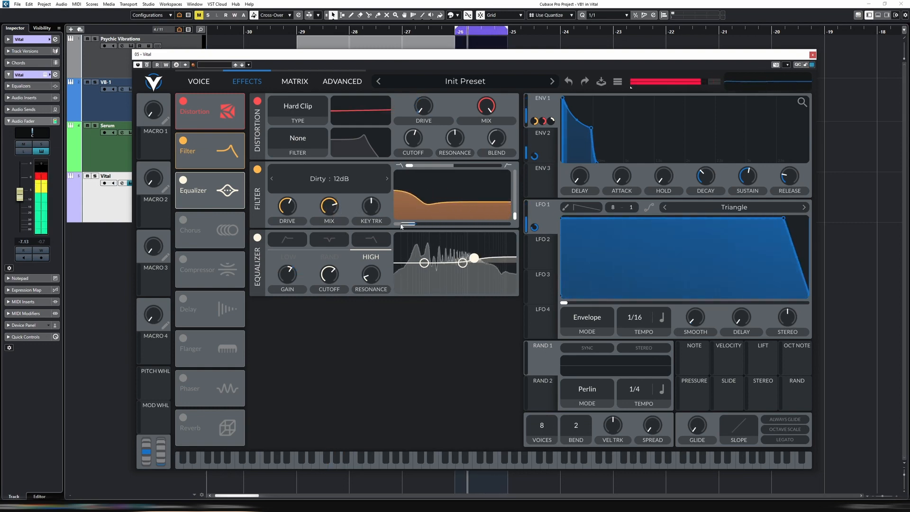
Modulate the filter effect's mix with Envelope 1 by a small negative amount and fine-tune LFO 1's modulation of the volume.
mouse_move(331, 211)
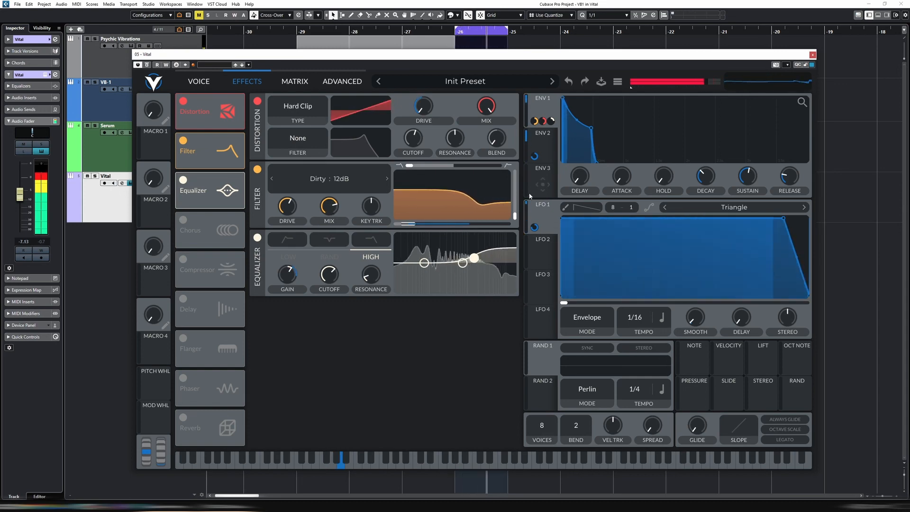
drag(544, 119, 410, 189)
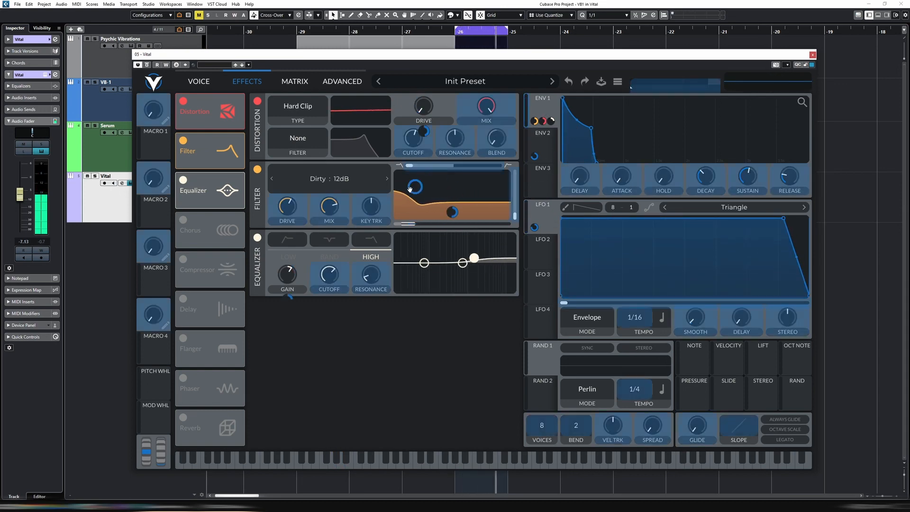
drag(337, 209, 335, 211)
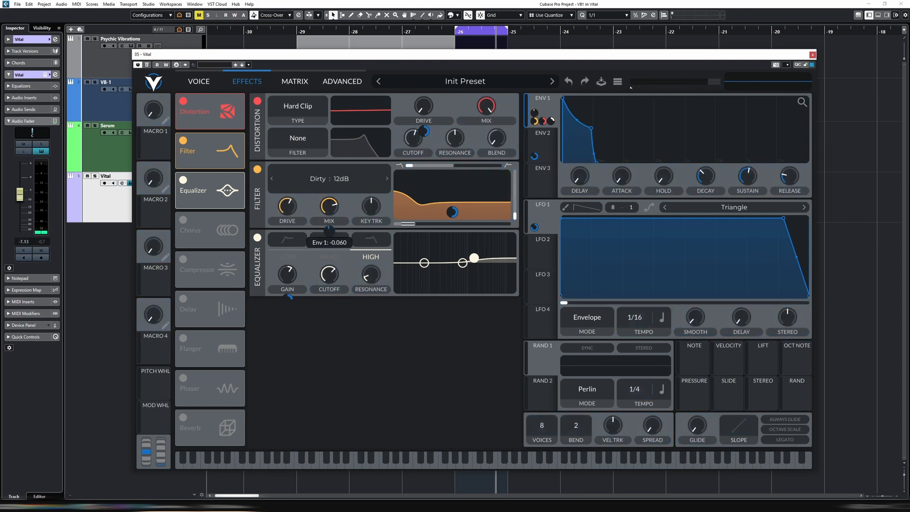
drag(330, 229, 330, 229)
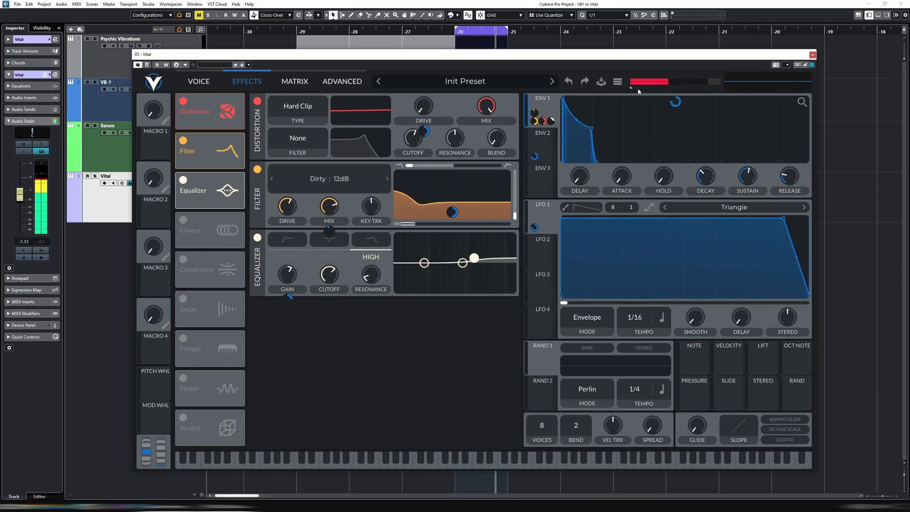
drag(673, 106, 676, 107)
Review the patch's oscillator and effects settings, and loop the neighbouring bars -27 and -26 in turn to compare their sounds.
click(201, 82)
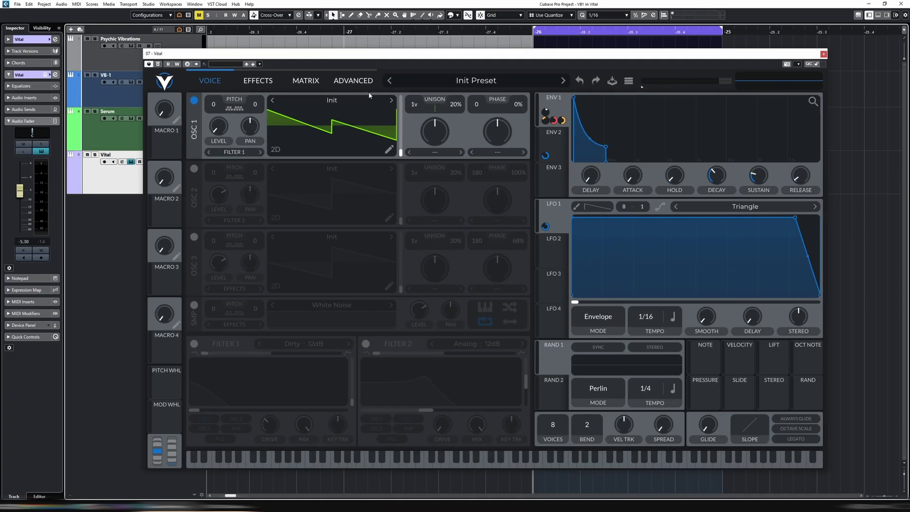
click(257, 80)
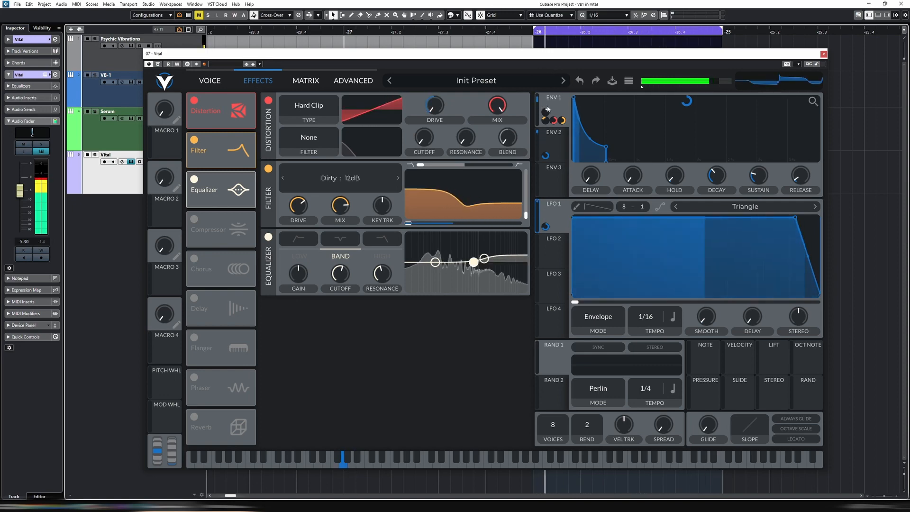
key(space)
click(455, 43)
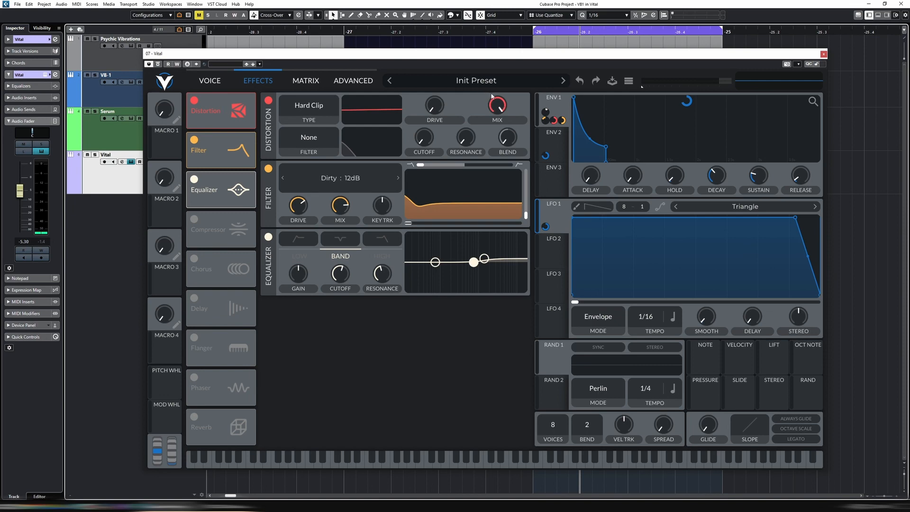
key(p)
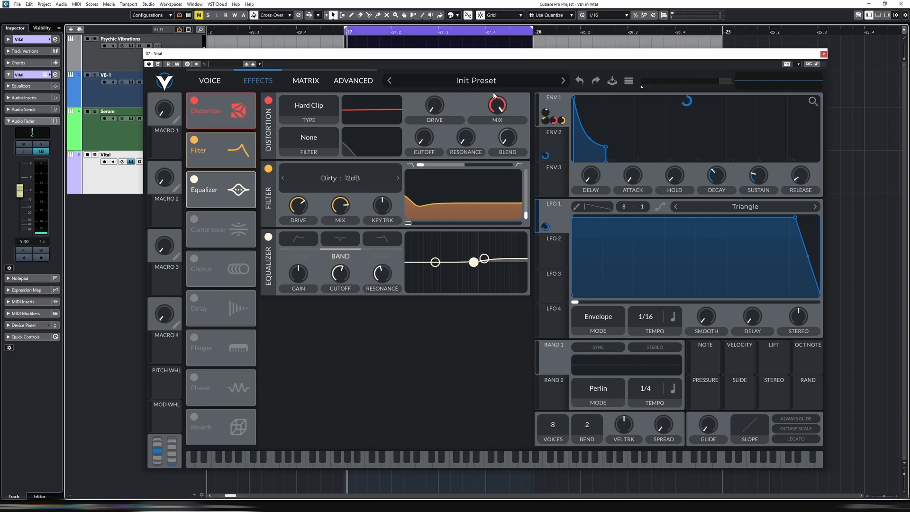
click(556, 44)
key(p)
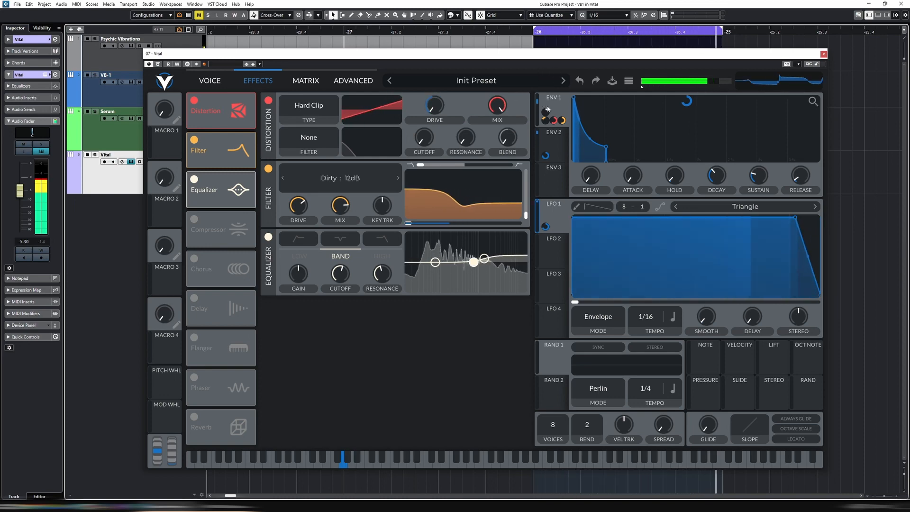
Open the modulation matrix to examine the sources, amounts and destinations used in the patch.
click(303, 83)
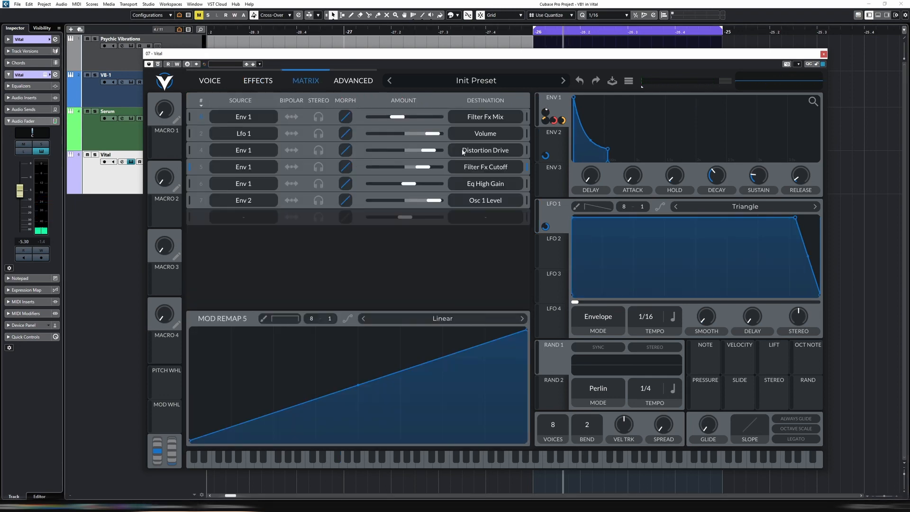